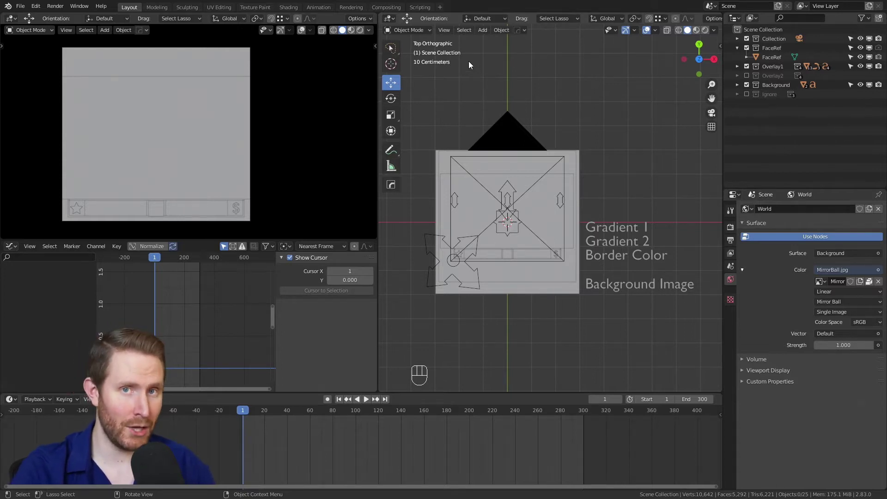
Switch the camera preview to Rendered shading and select the up-arrow shape at the scene centre
click(359, 29)
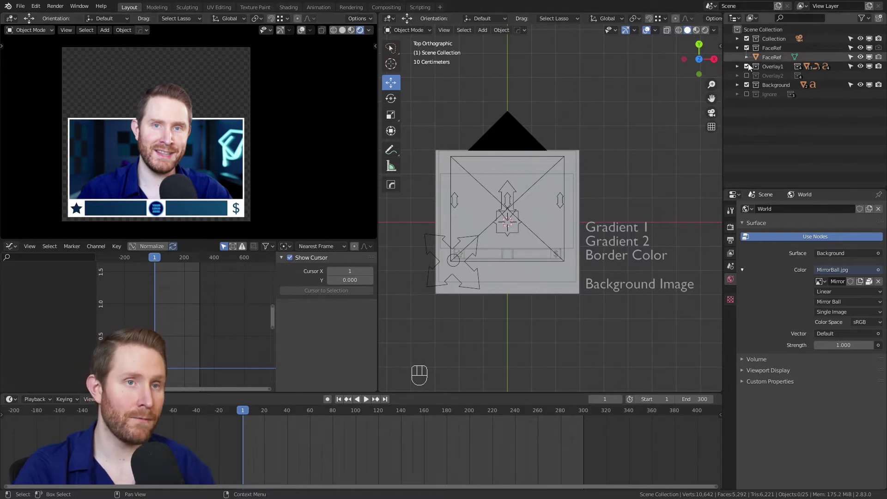
click(509, 182)
mouse_move(509, 169)
mouse_down()
mouse_move(500, 189)
mouse_move(502, 174)
mouse_up()
key(ctrl+z)
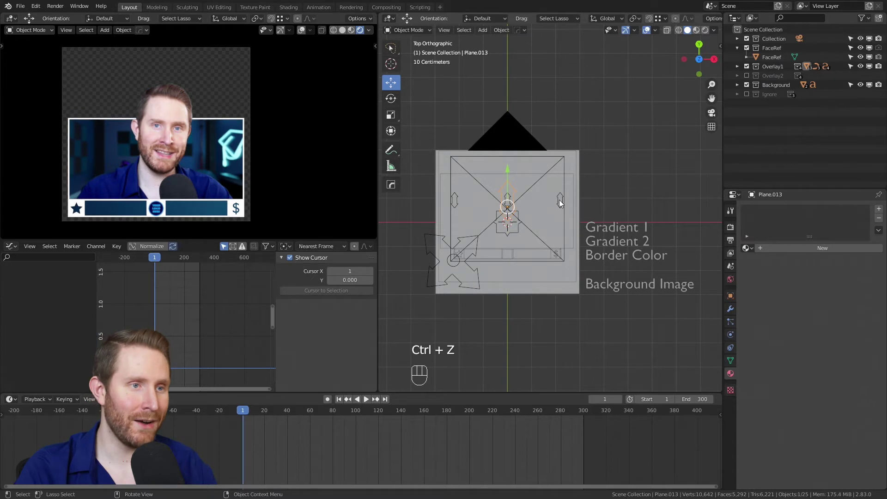
click(559, 200)
drag(560, 172, 471, 192)
key(ctrl+z)
key(ctrl+z)
click(456, 199)
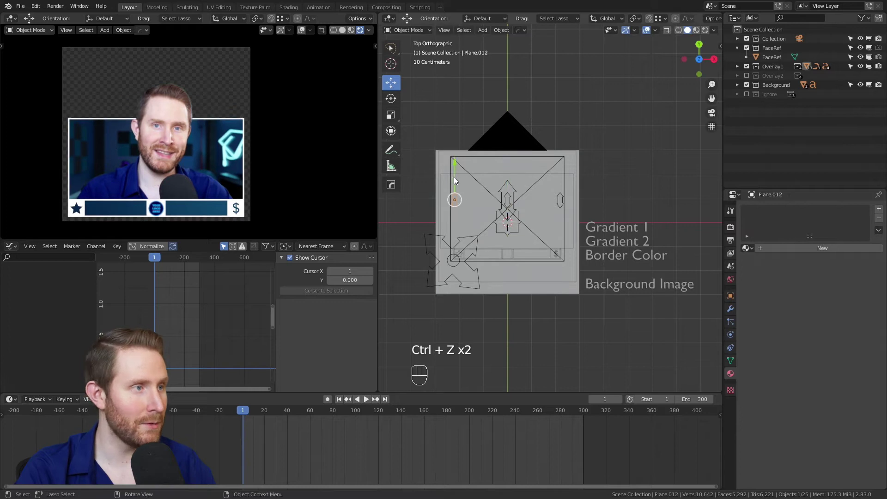
key(ctrl+z)
key(r)
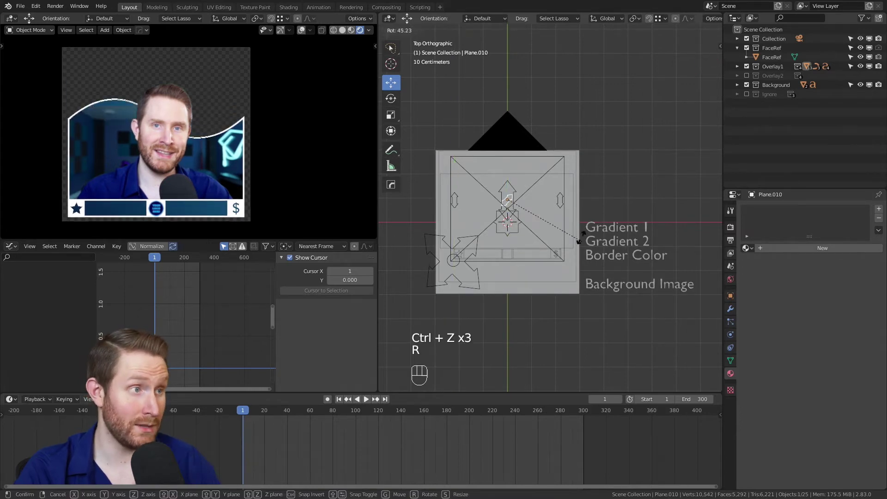
right_click(556, 145)
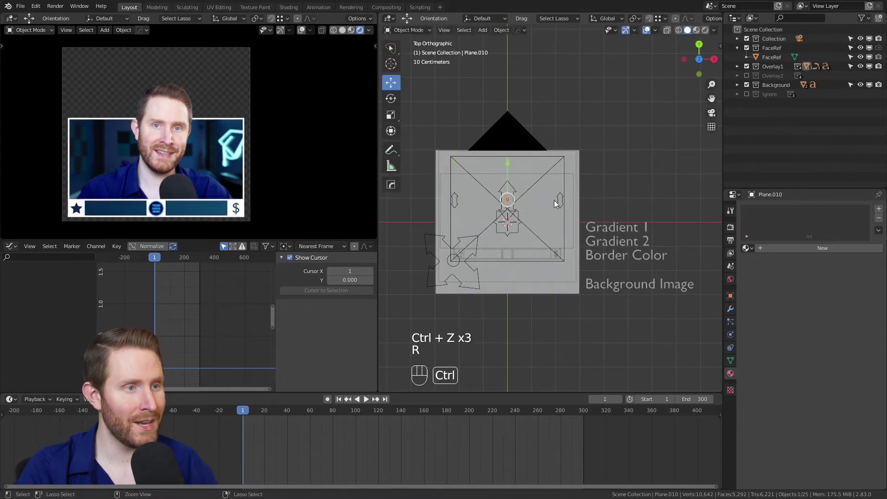
click(425, 241)
key(g)
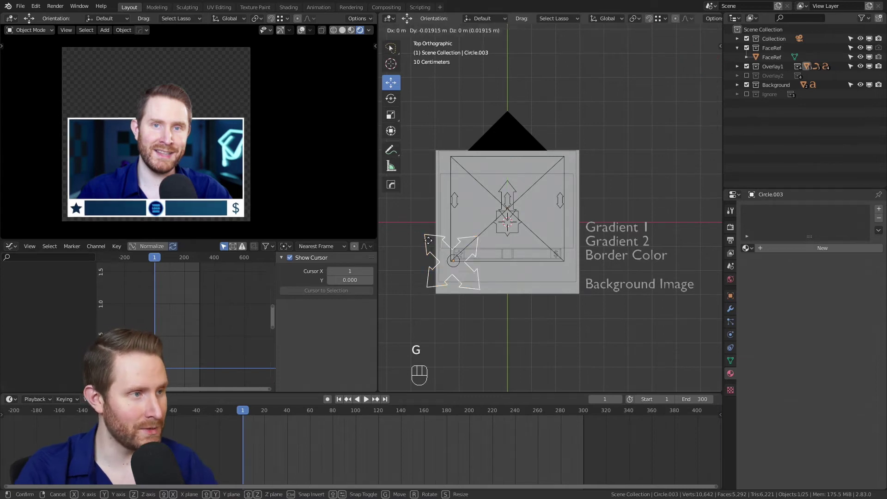
key(Escape)
key(s)
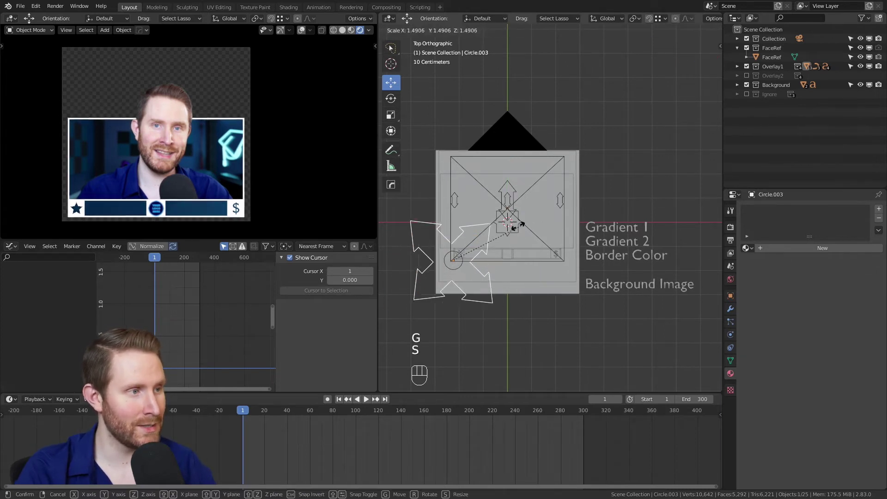
key(r)
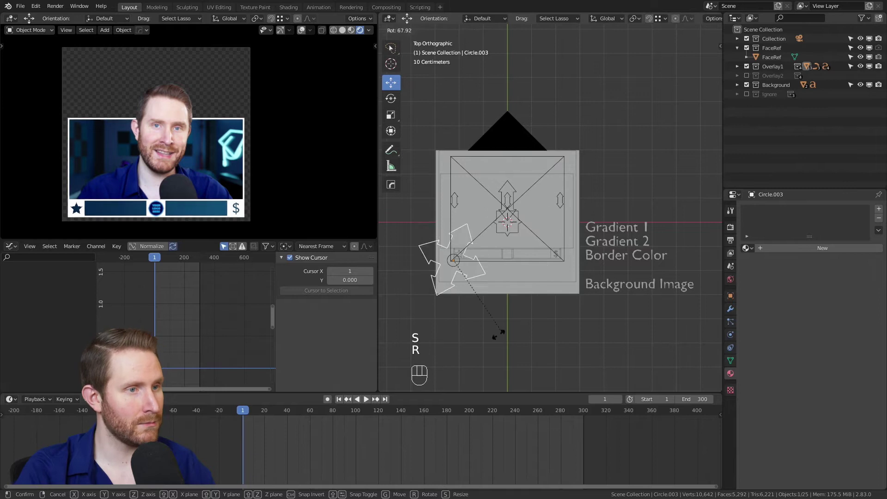
click(528, 234)
key(space)
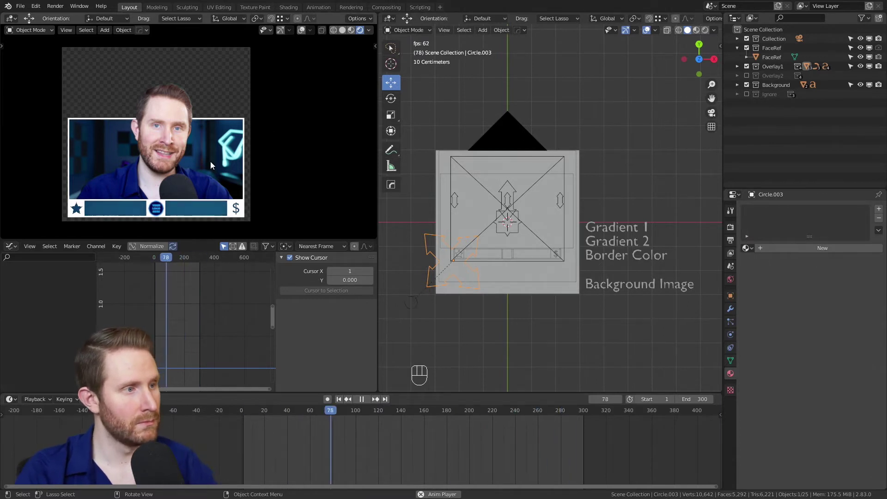
key(space)
key(shift+Left)
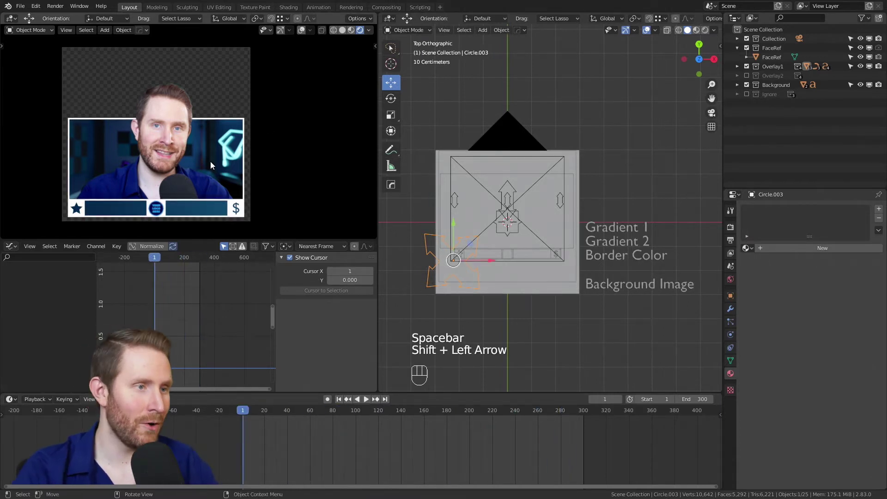
click(601, 229)
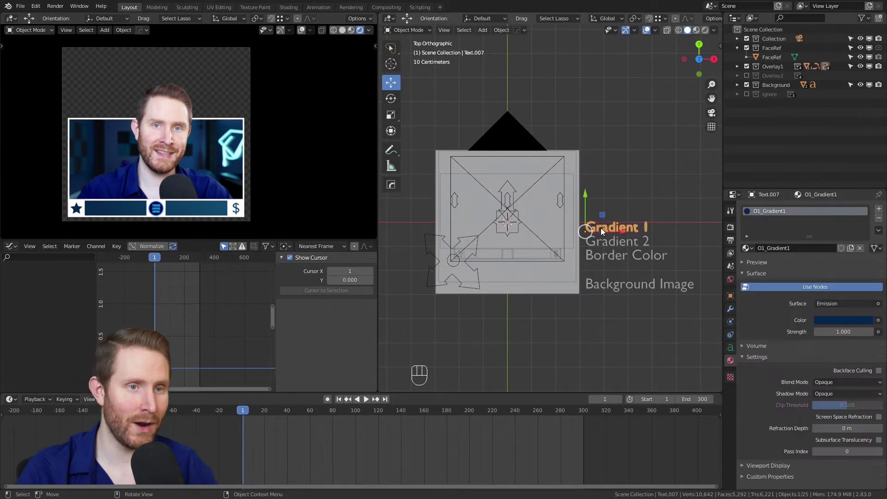
click(832, 318)
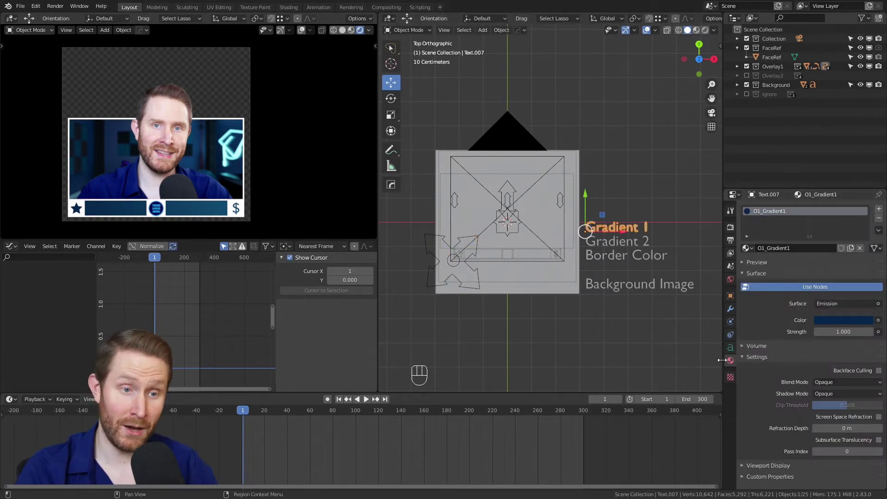
click(824, 319)
mouse_move(827, 202)
mouse_down()
mouse_move(850, 217)
mouse_move(841, 254)
mouse_move(866, 194)
mouse_up()
key(ctrl+z)
click(620, 241)
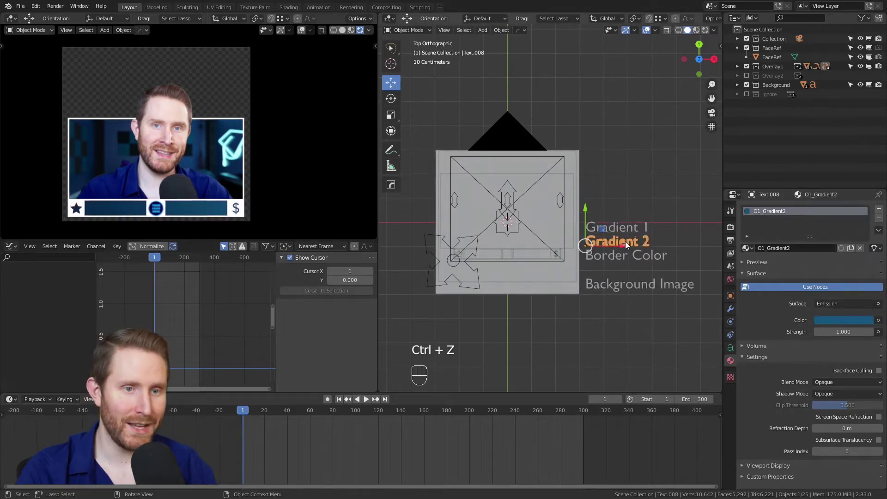
click(856, 320)
drag(836, 221, 793, 231)
drag(866, 222, 867, 189)
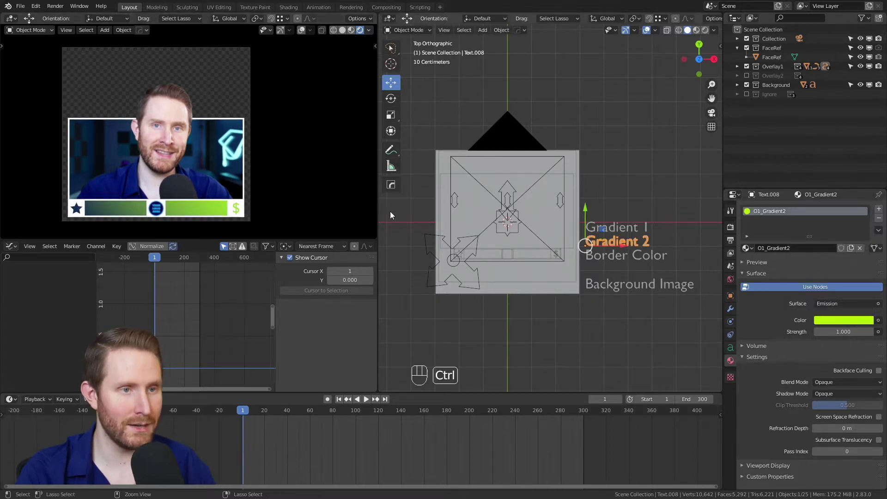
key(ctrl+z)
click(662, 256)
click(831, 320)
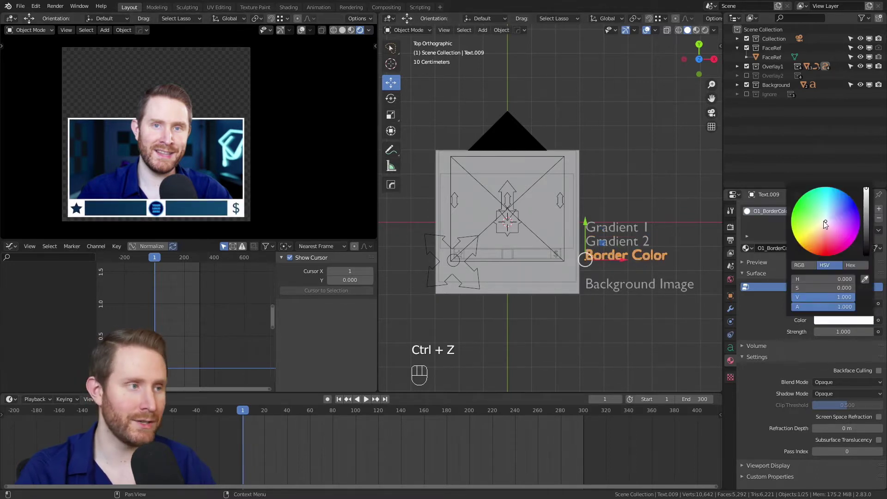
drag(824, 221, 802, 206)
key(ctrl+z)
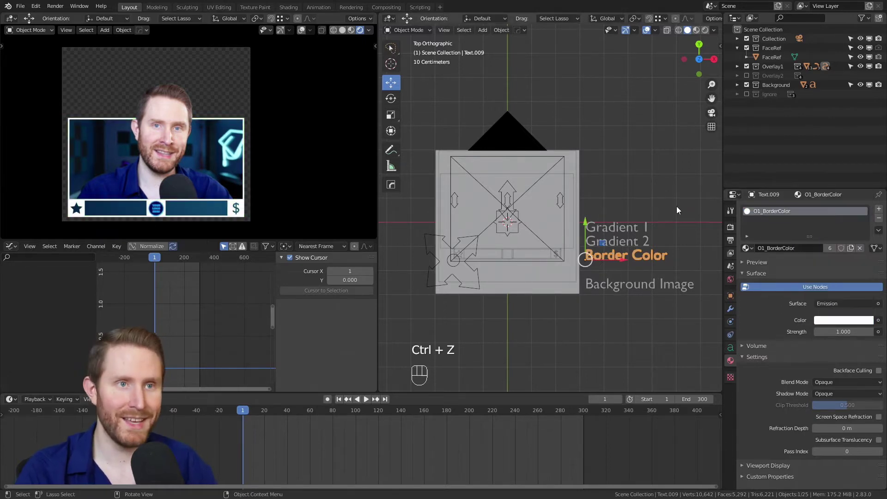
click(737, 66)
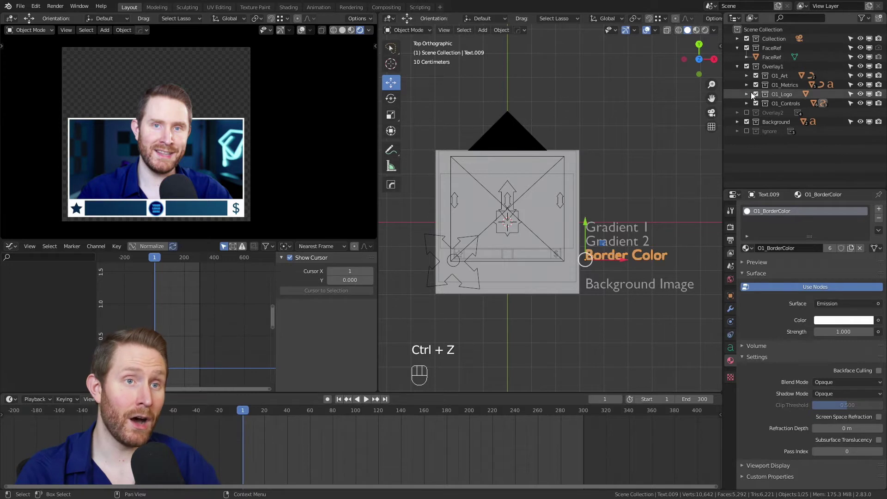
Preview the overlay without O1_Metrics and O1_Logo, undo that, then select the logo
click(756, 85)
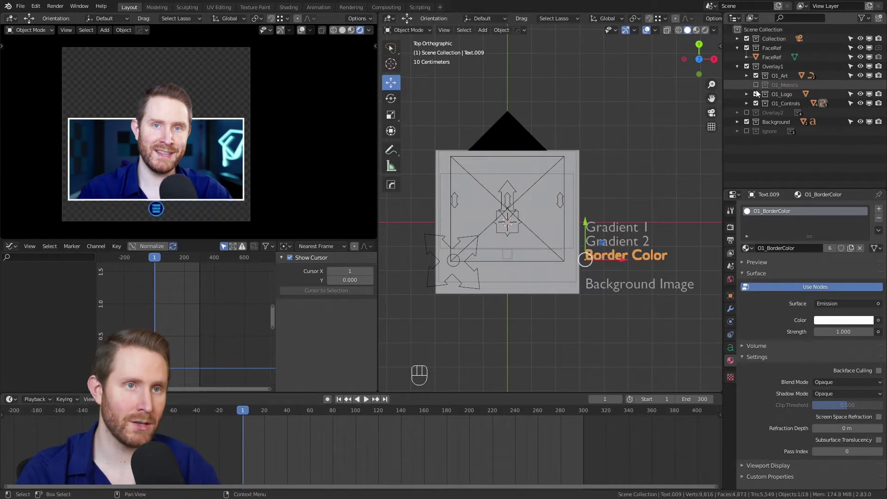
click(756, 94)
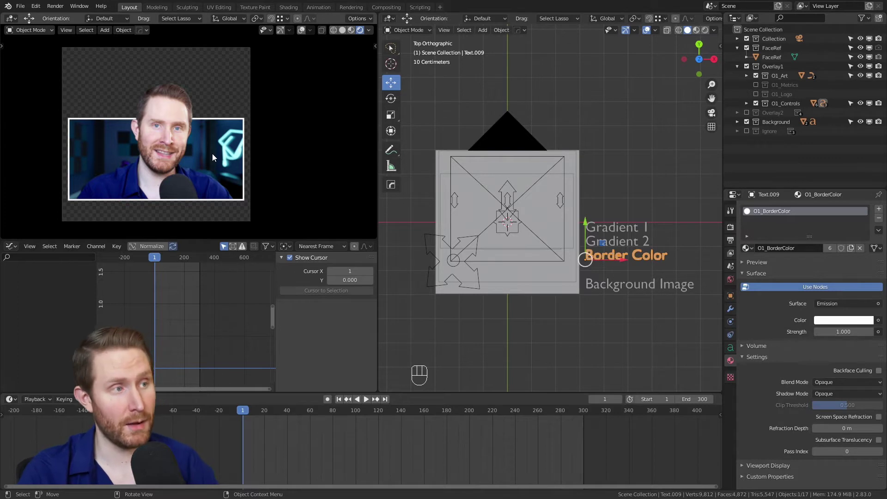
key(ctrl+z)
key(ctrl+z)
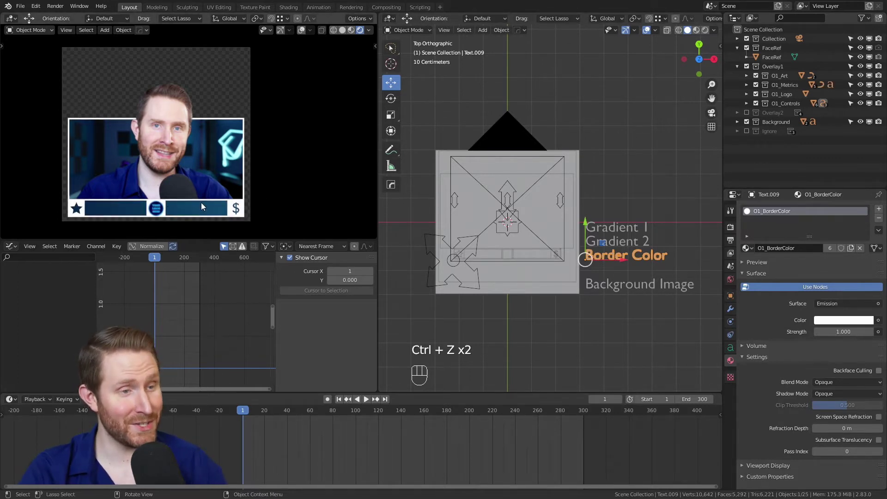
click(158, 211)
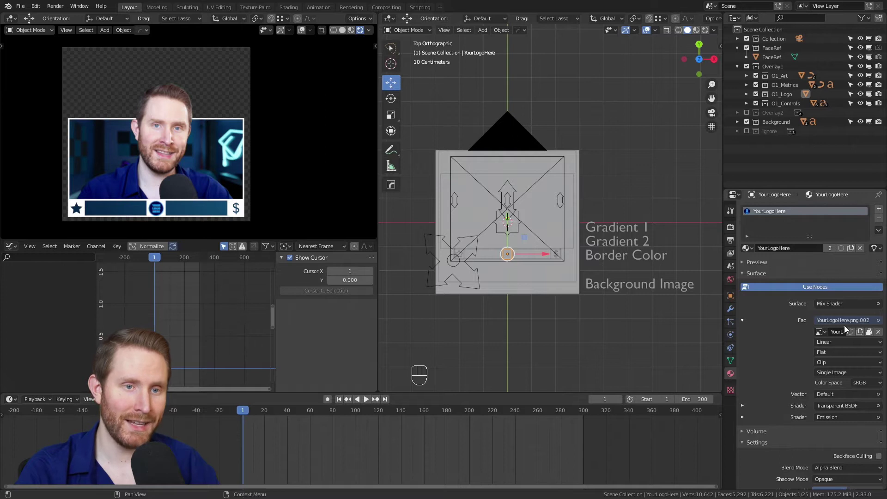
Unlink the placeholder logo image and load FishLogo.png into the logo's Fac texture
click(878, 332)
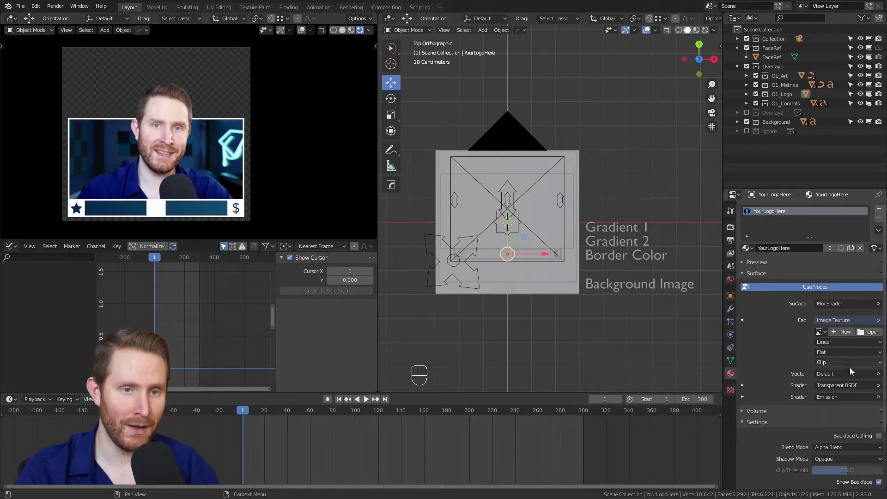
click(868, 332)
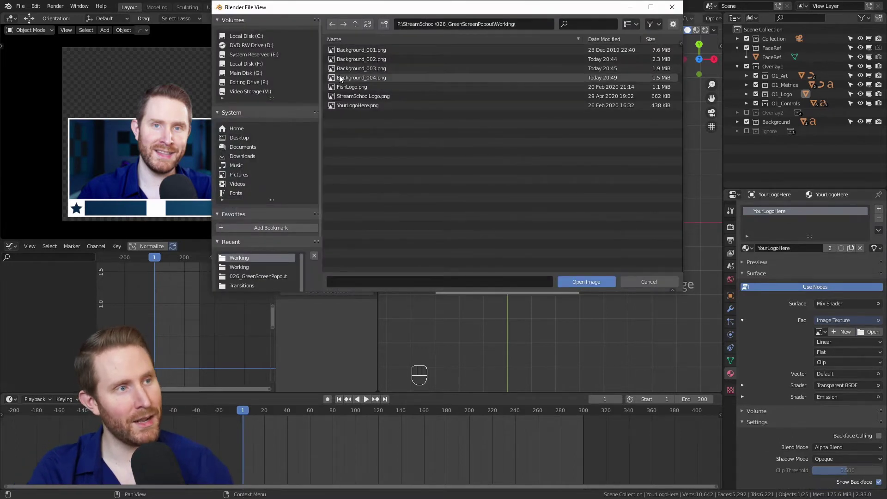
double_click(343, 86)
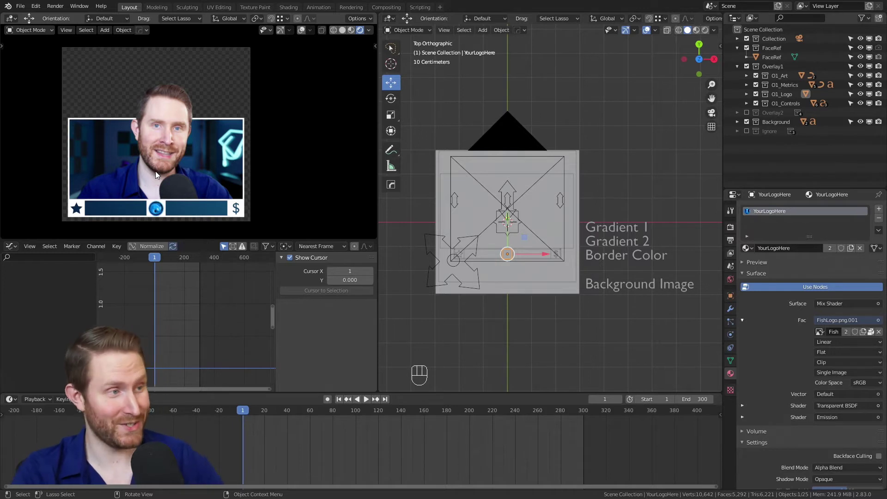
click(747, 66)
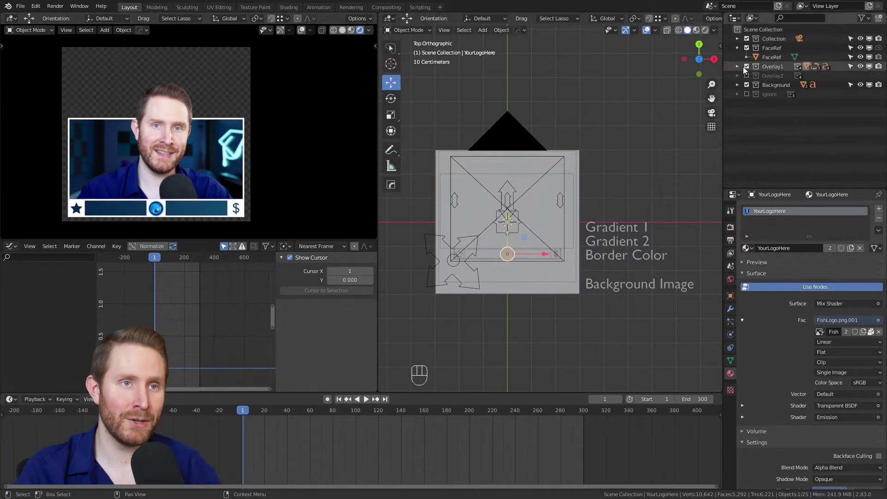
click(747, 76)
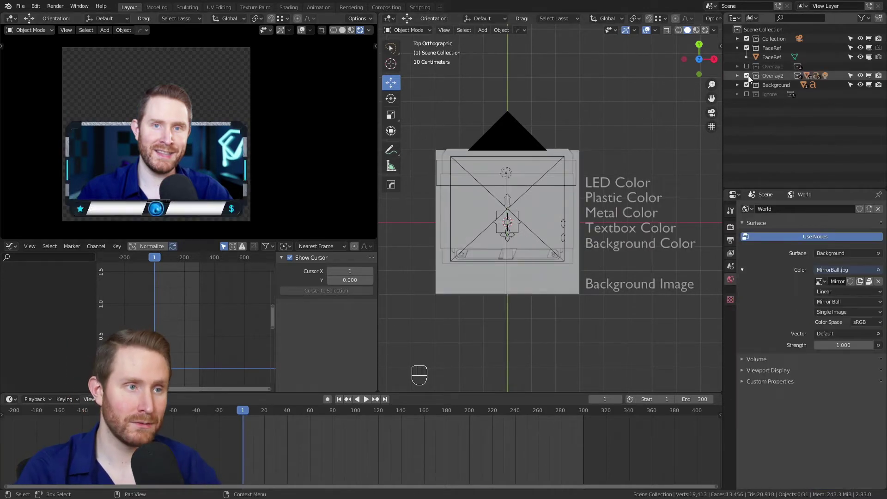
click(510, 197)
mouse_move(506, 166)
mouse_down()
mouse_move(501, 138)
mouse_move(508, 157)
mouse_up()
key(ctrl+z)
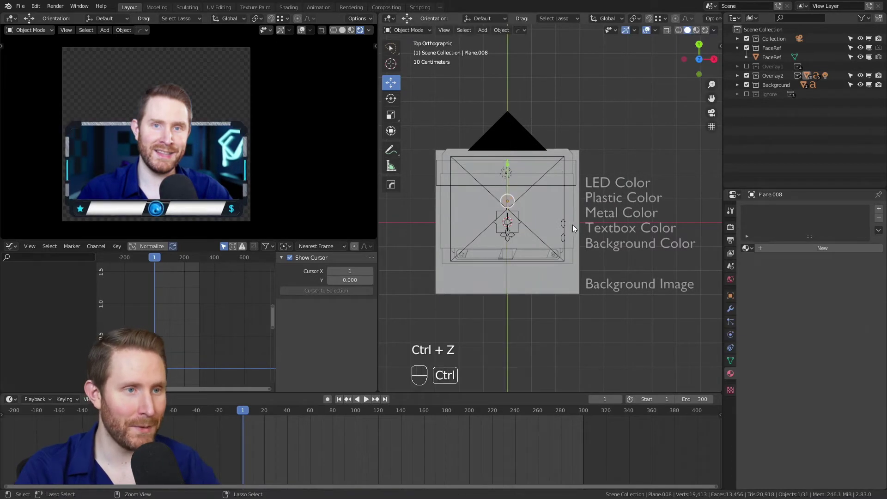
click(561, 221)
mouse_move(564, 198)
mouse_down()
mouse_move(557, 182)
mouse_move(559, 196)
mouse_up()
key(ctrl+z)
click(563, 236)
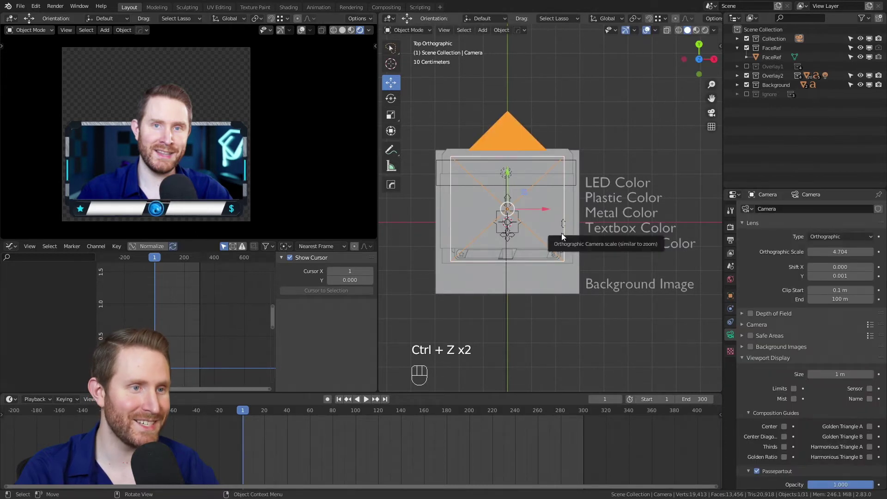
click(564, 221)
click(564, 235)
click(564, 204)
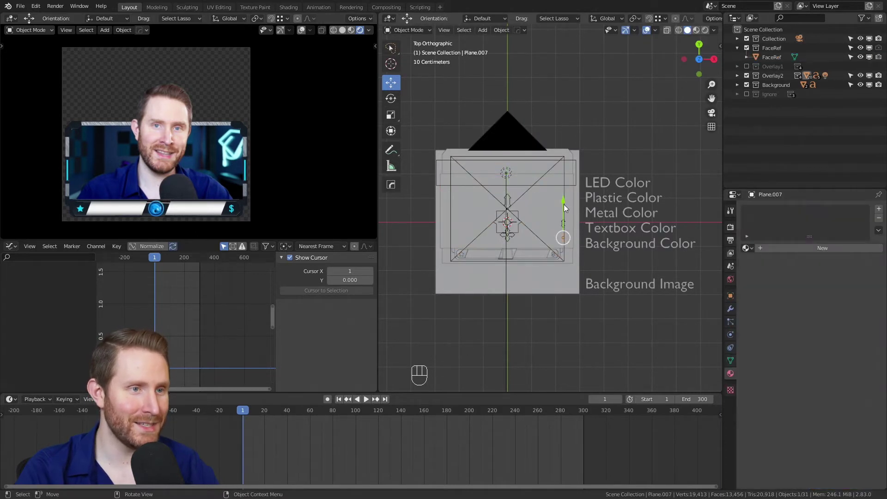
drag(564, 204, 570, 221)
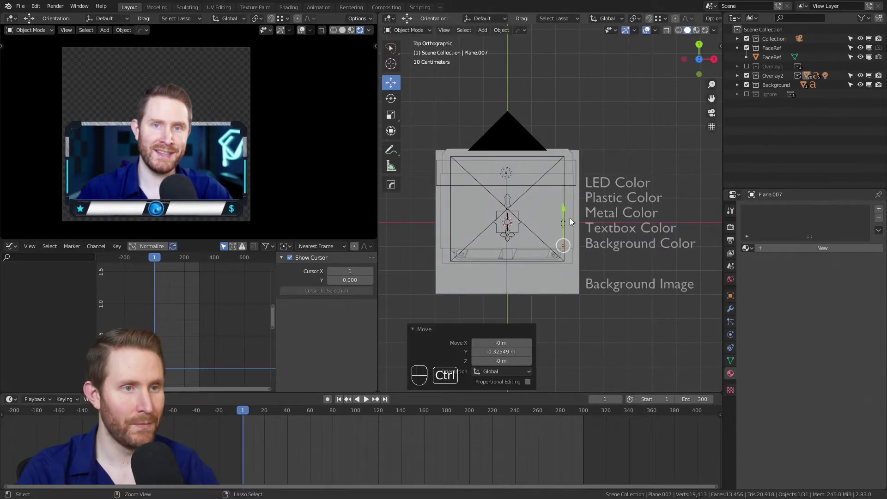
key(ctrl+z)
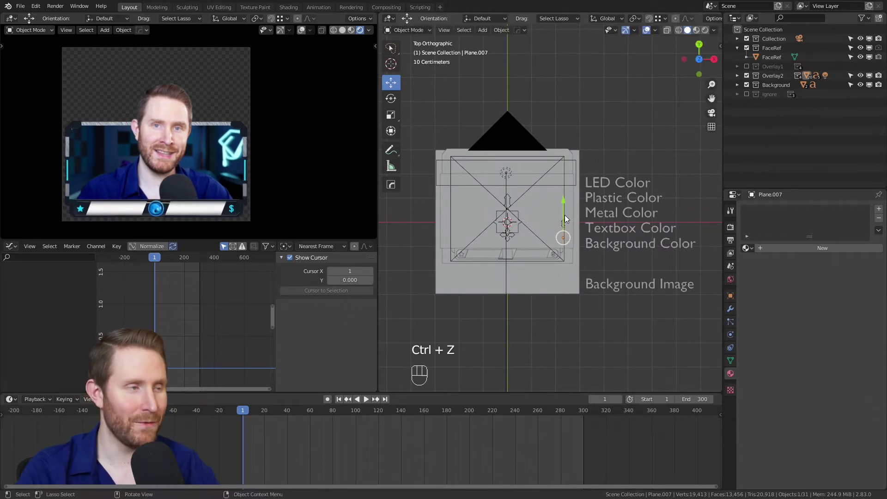
click(599, 182)
Try a green LED colour and a purple plastic colour, undoing both
click(834, 318)
drag(832, 279, 826, 279)
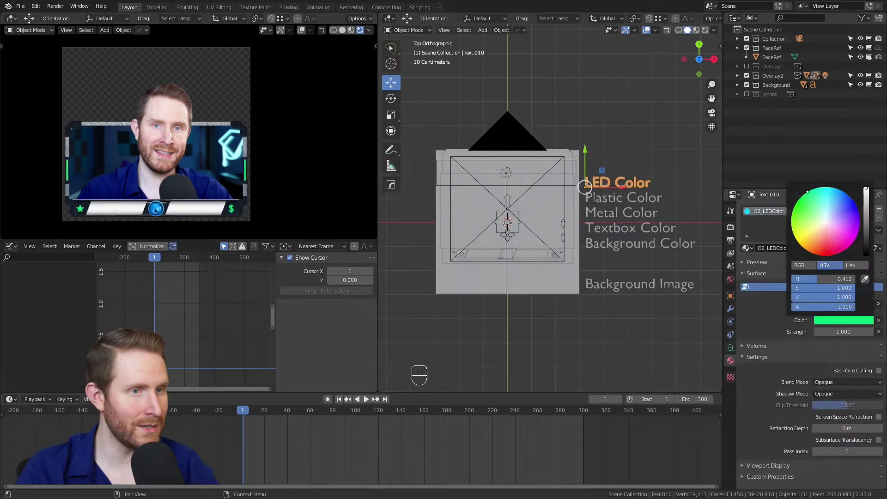
key(ctrl+z)
click(651, 202)
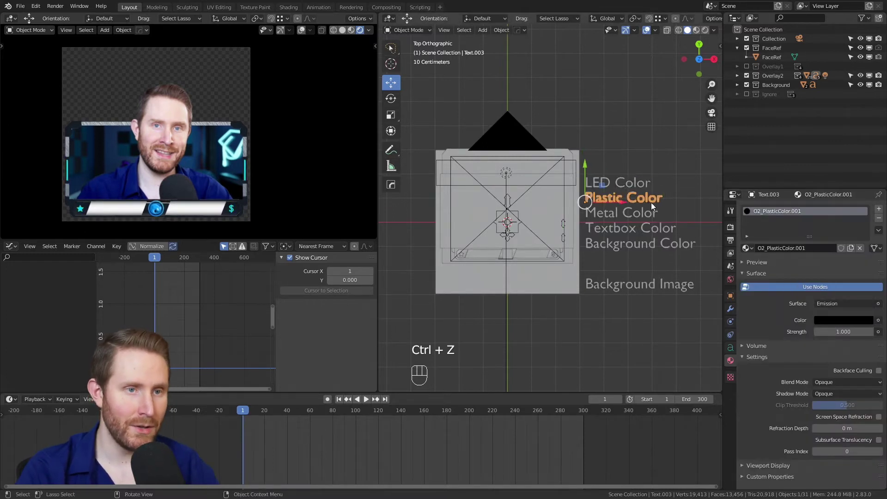
click(852, 319)
drag(871, 257, 870, 241)
click(827, 205)
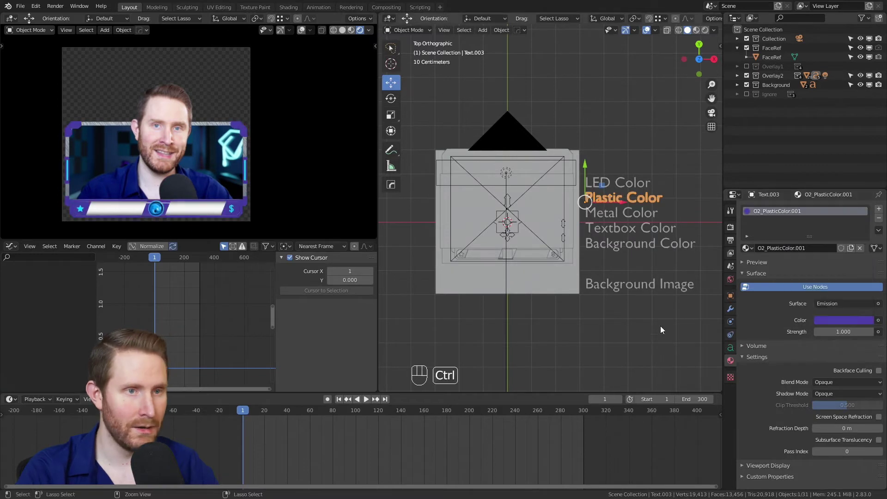
key(ctrl+z)
Try a pink metal colour and a new textbox colour, undoing each change
click(624, 214)
click(844, 320)
drag(844, 235, 842, 250)
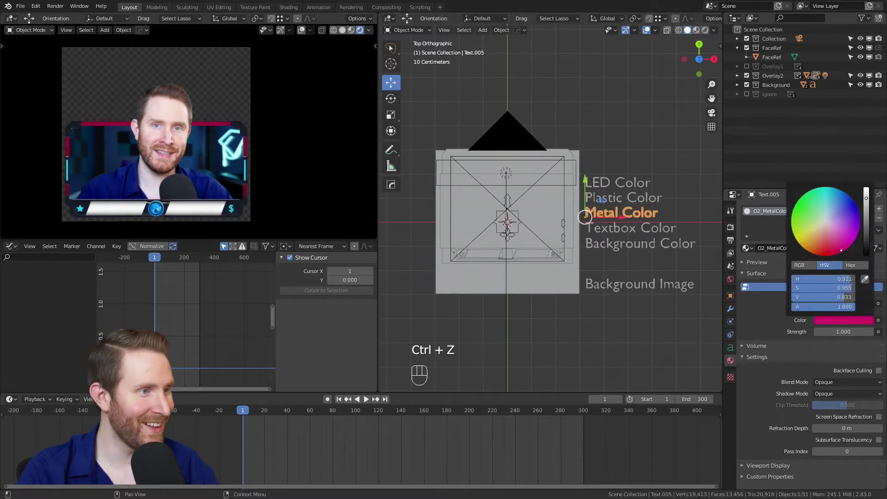
key(ctrl+z)
click(656, 226)
click(844, 319)
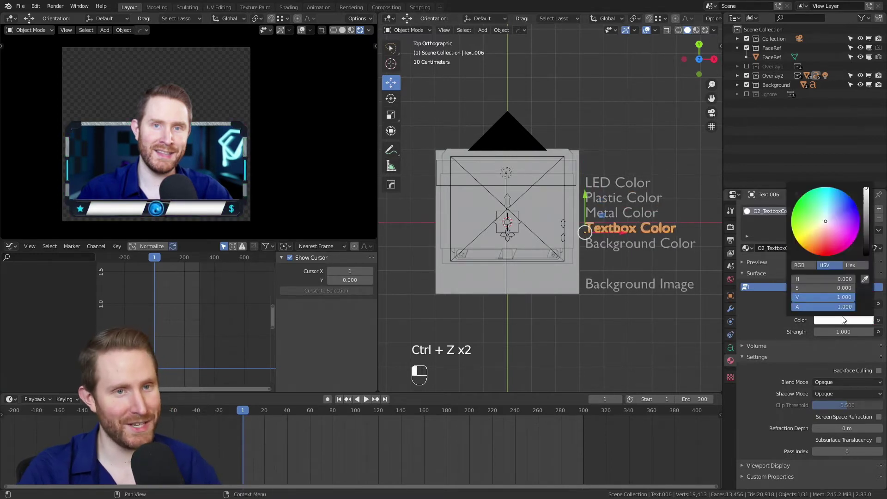
key(ctrl+z)
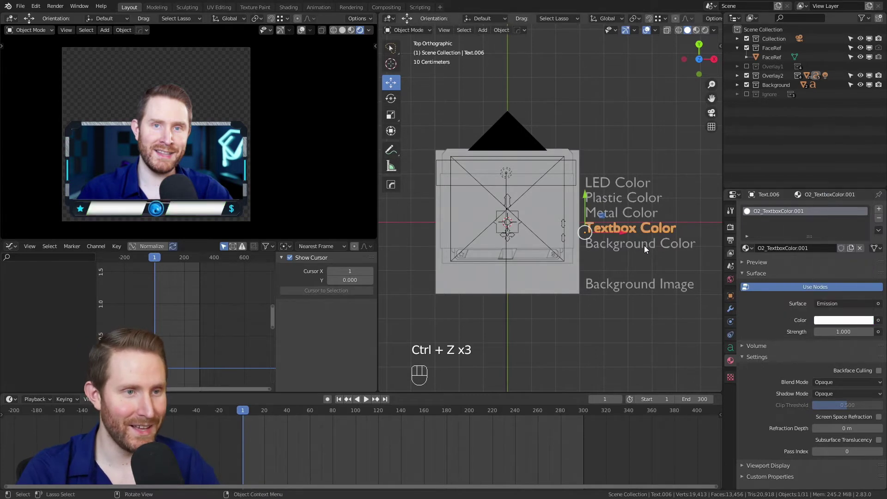
Expand Overlay2 in the Outliner and exclude O2_Metrics to hide the bottom bar
click(645, 247)
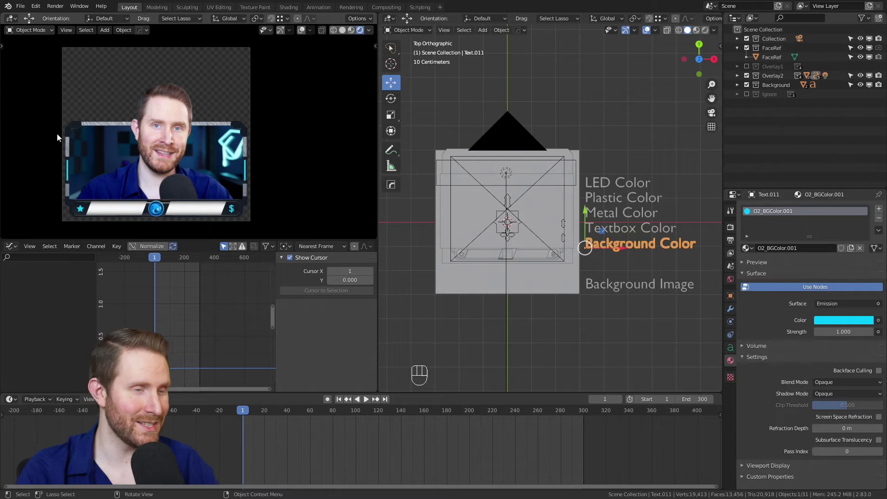
click(737, 76)
click(755, 104)
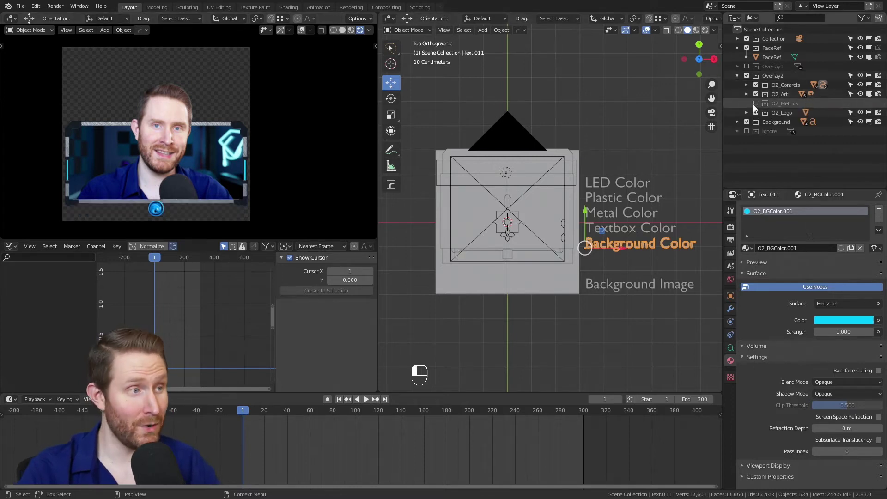
Briefly exclude O2_Logo, then bring O2_Logo and O2_Metrics back into the scene
click(755, 112)
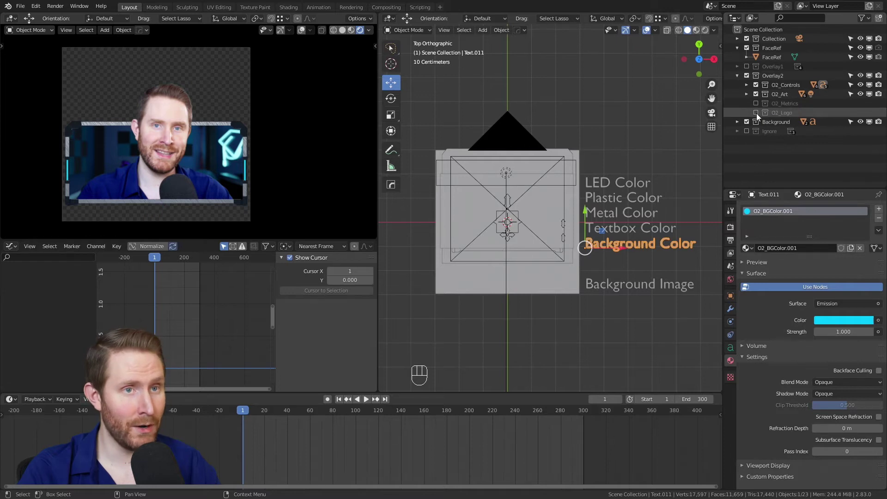
click(756, 112)
click(756, 101)
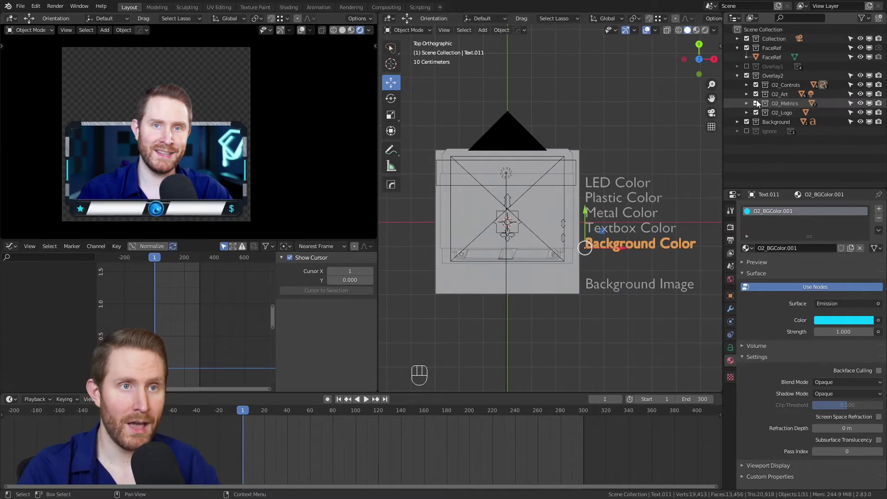
Exclude Overlay2, include Overlay1, and toggle the Background collection off and back on
click(735, 76)
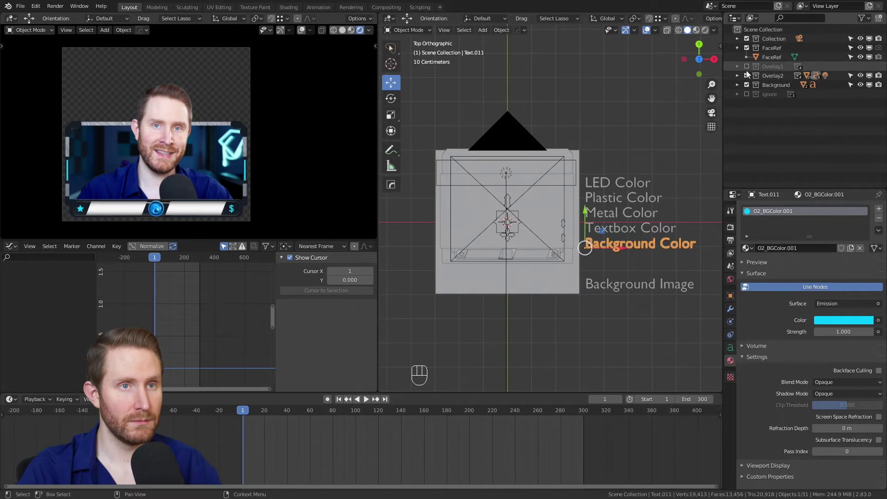
click(747, 75)
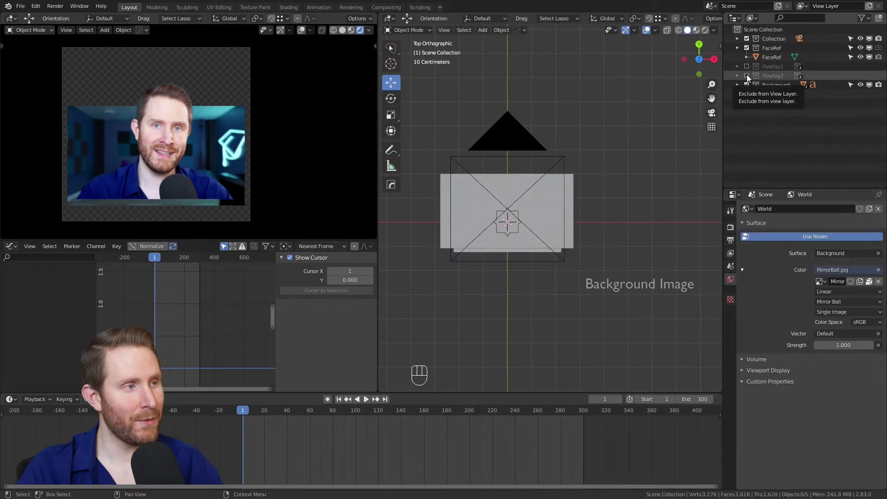
click(747, 66)
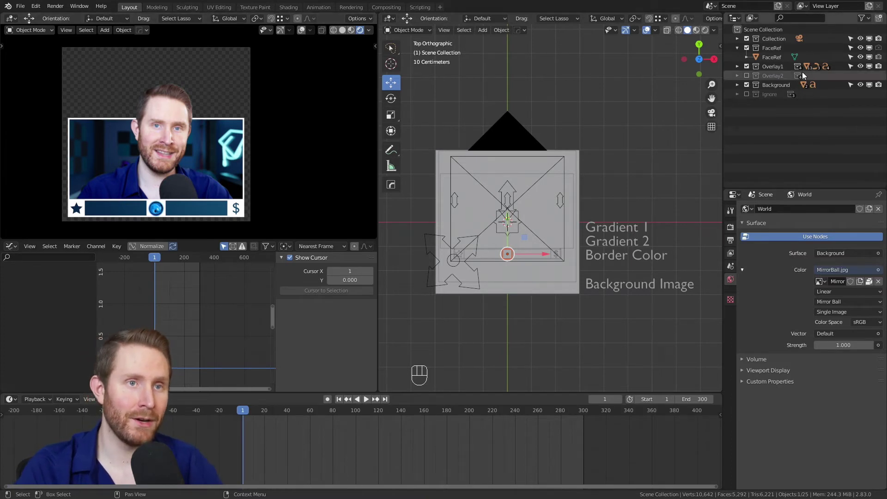
click(747, 85)
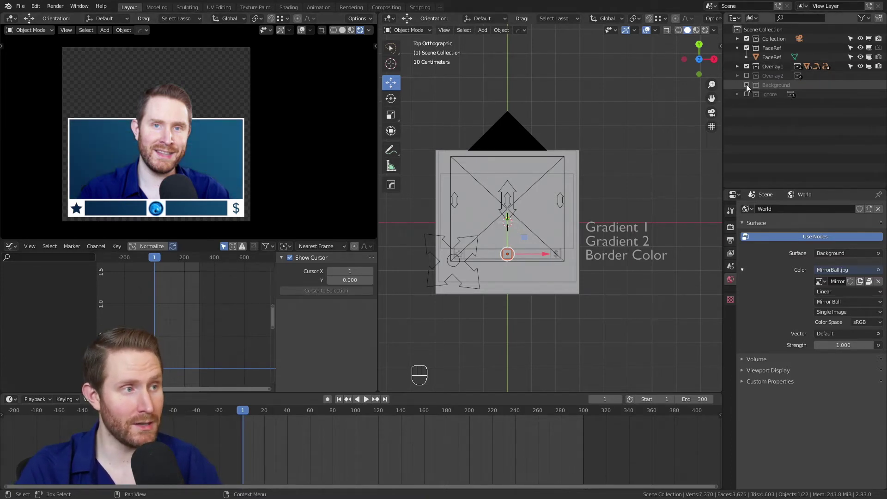
click(747, 85)
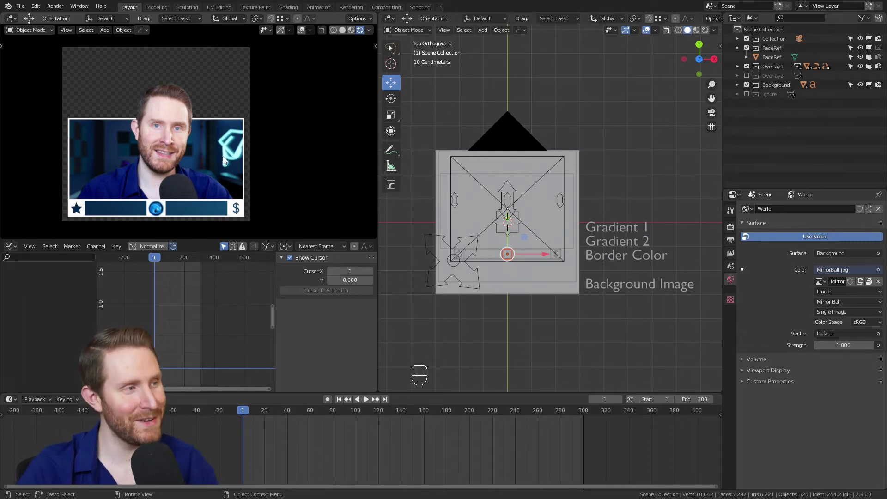
Select the Background Image text and reload Background_001.png into its Image Texture
click(605, 285)
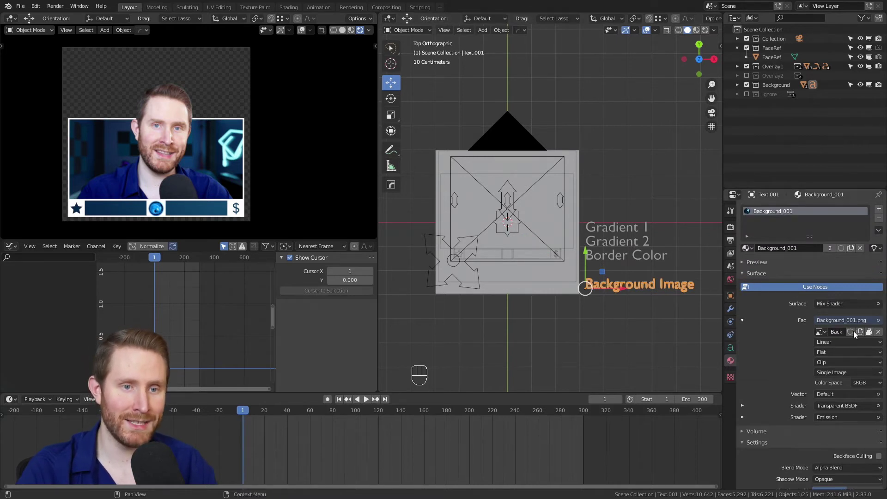
click(879, 332)
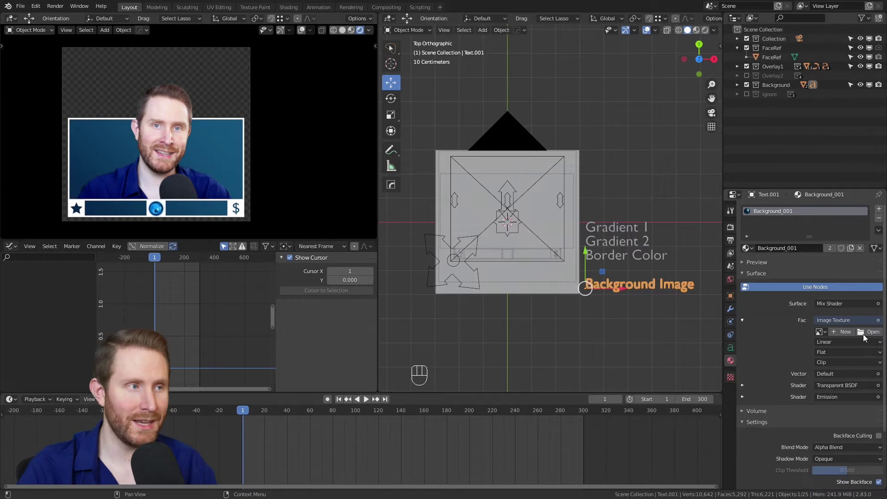
click(867, 331)
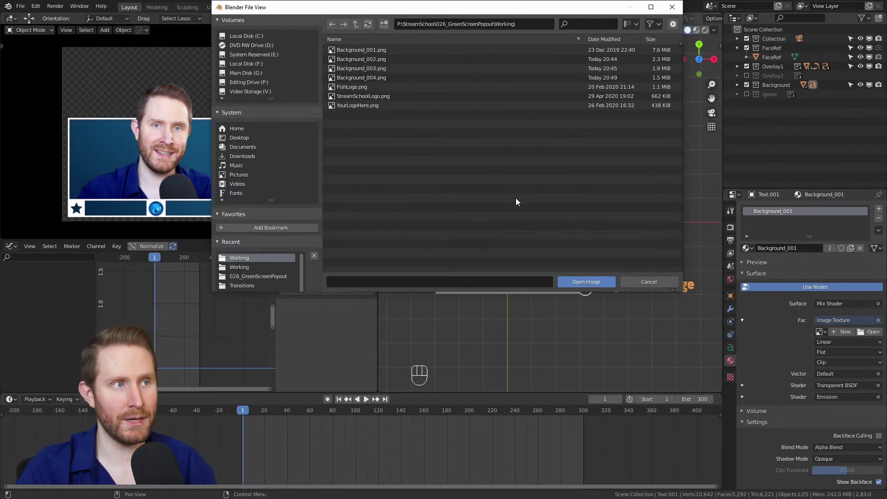
click(366, 49)
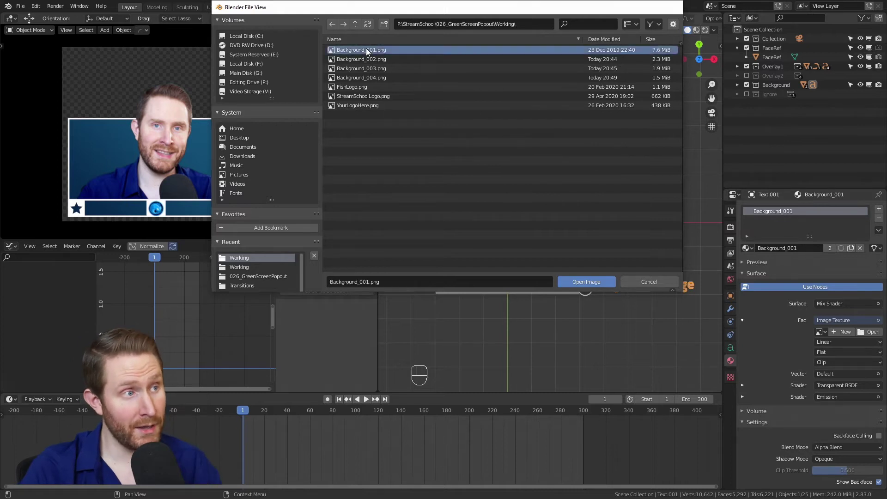
double_click(366, 49)
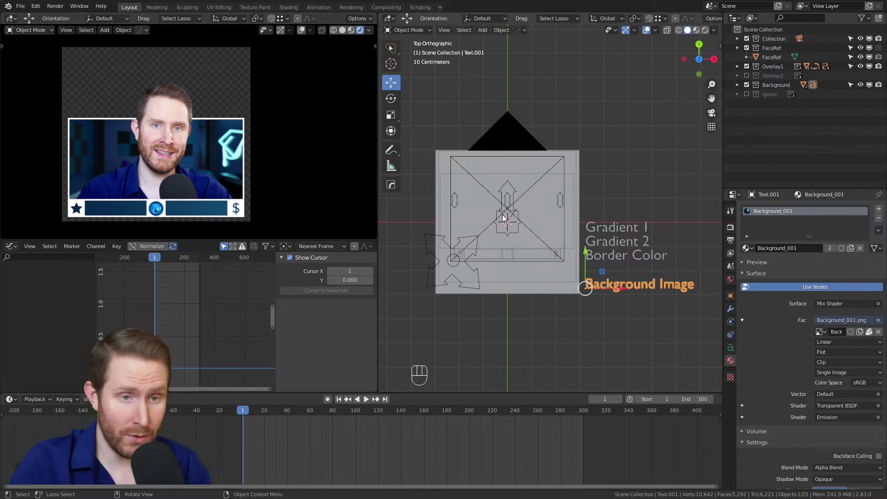
Swap the background texture image to Background_004.png for a trial
click(878, 335)
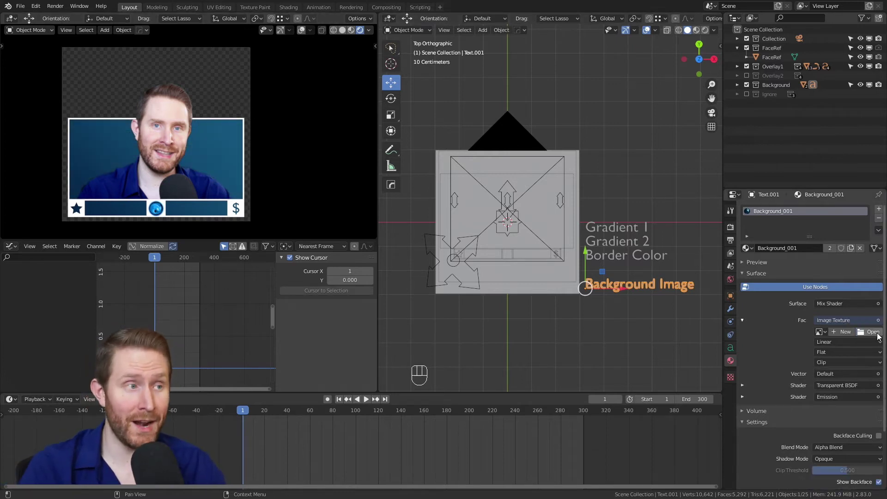
click(870, 332)
double_click(385, 77)
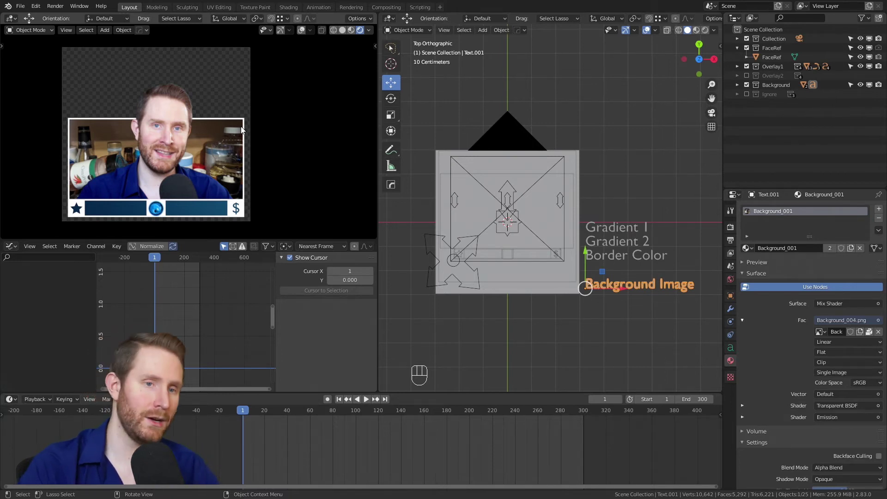
Replace Background_004.png with Background_001.png in the background texture
click(878, 332)
click(870, 332)
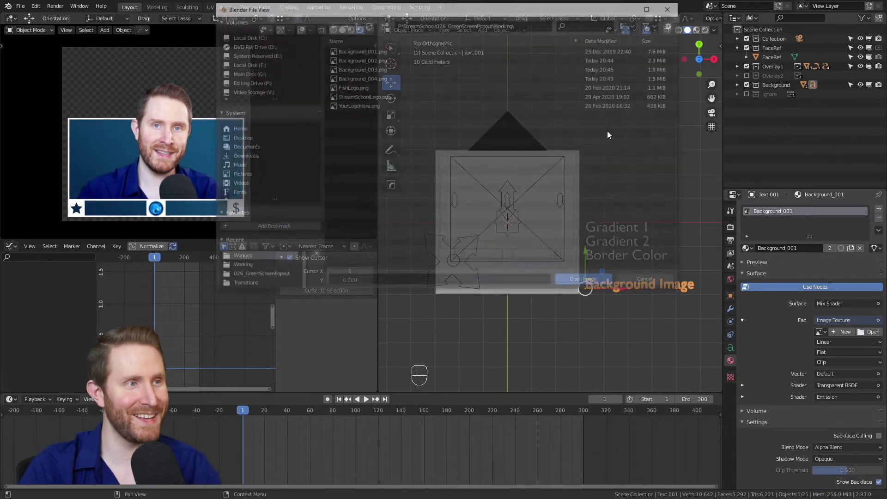
click(364, 50)
double_click(364, 50)
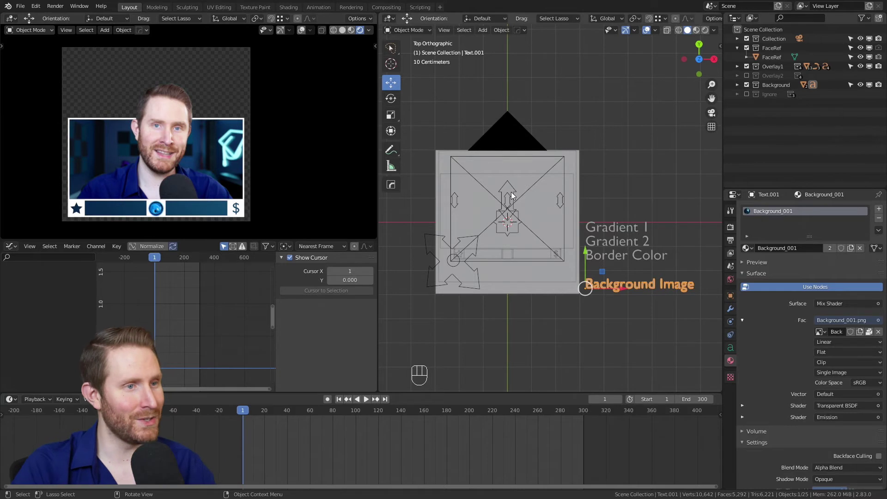
click(496, 231)
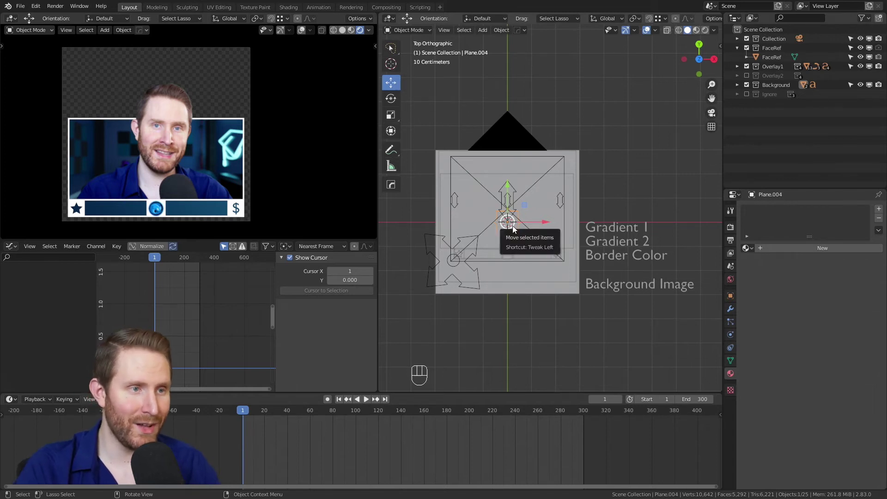
drag(512, 225, 508, 205)
key(ctrl+z)
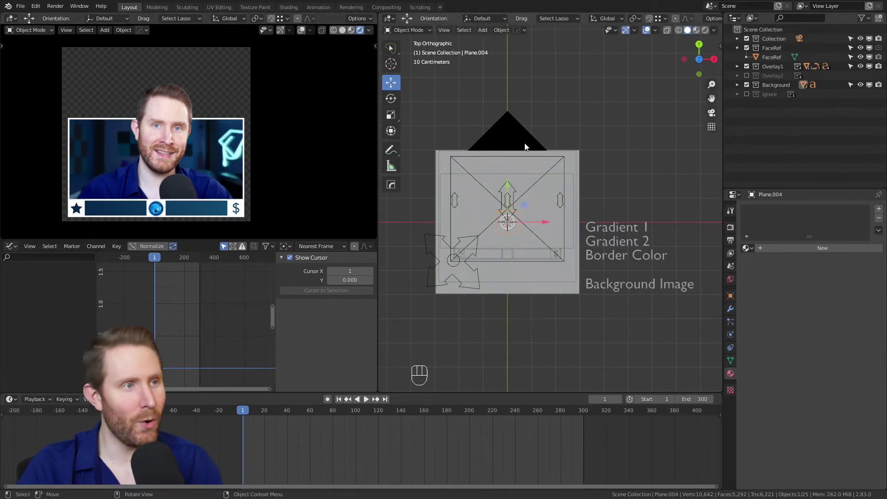
click(391, 115)
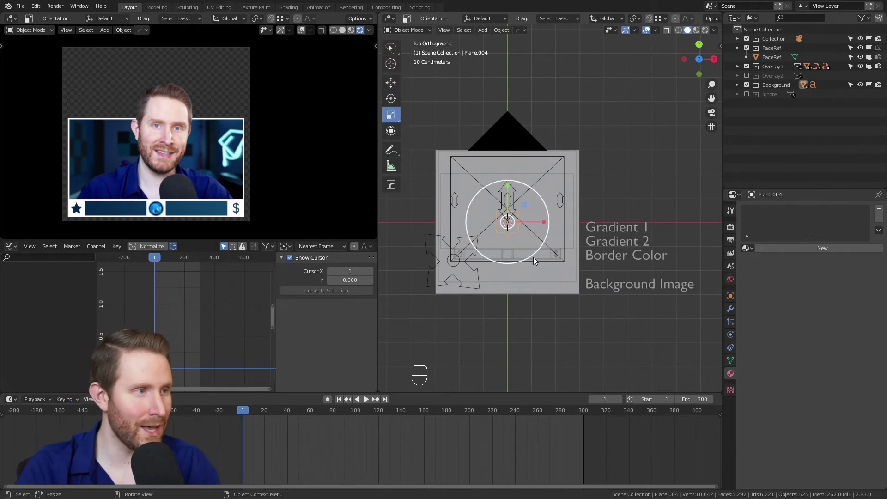
drag(532, 256, 564, 269)
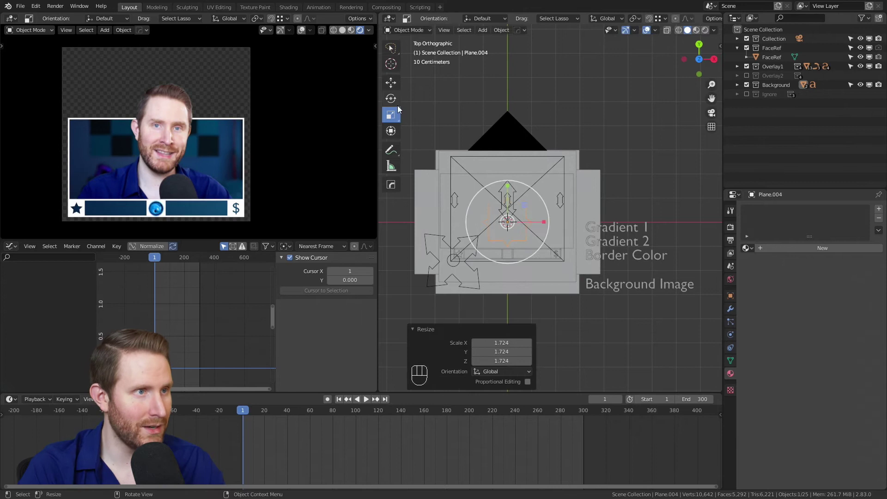
click(390, 82)
mouse_move(515, 230)
mouse_down()
mouse_move(478, 229)
mouse_move(529, 258)
mouse_move(555, 234)
mouse_move(511, 169)
mouse_move(522, 217)
mouse_move(547, 222)
mouse_move(501, 222)
mouse_up()
key(ctrl+z)
key(ctrl+z)
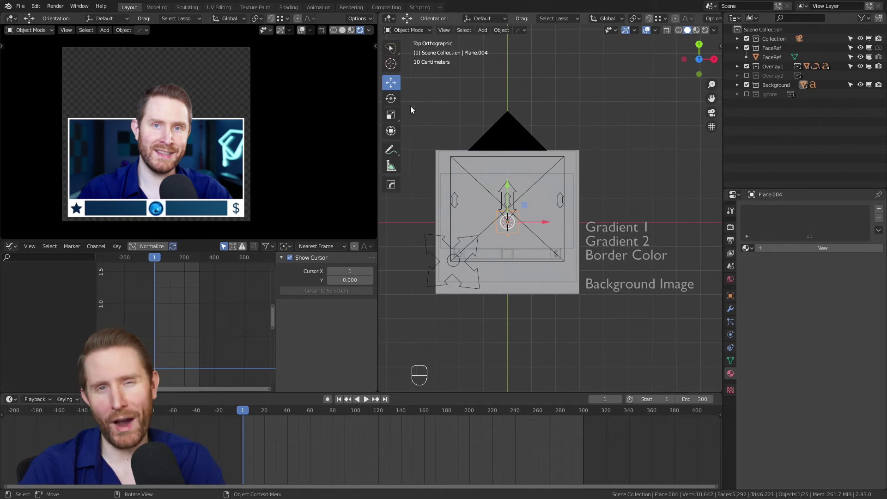
click(386, 104)
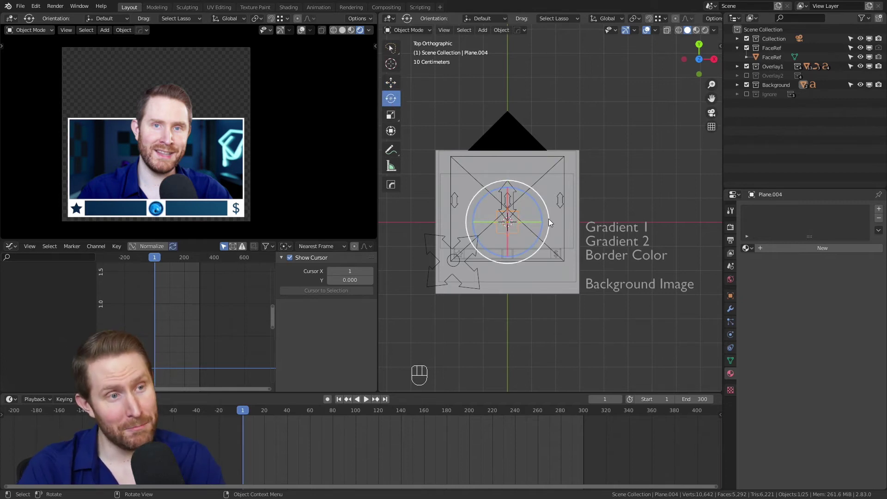
drag(548, 222, 434, 263)
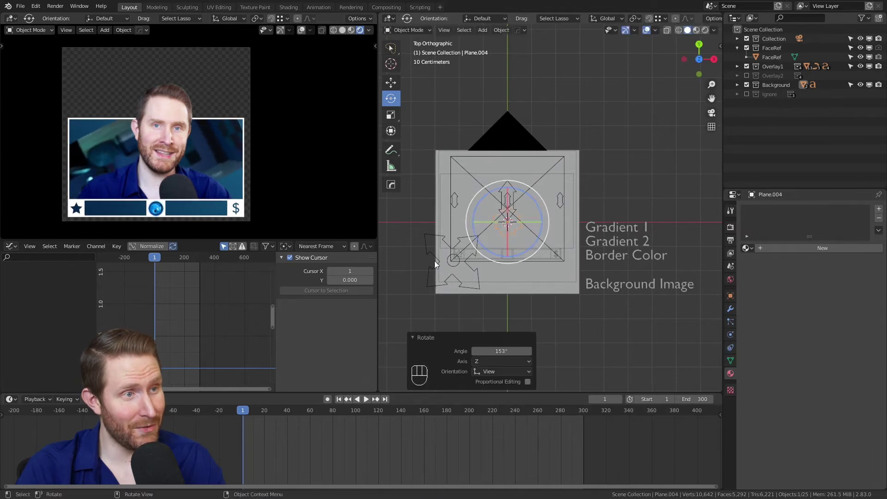
click(391, 115)
drag(548, 213, 587, 212)
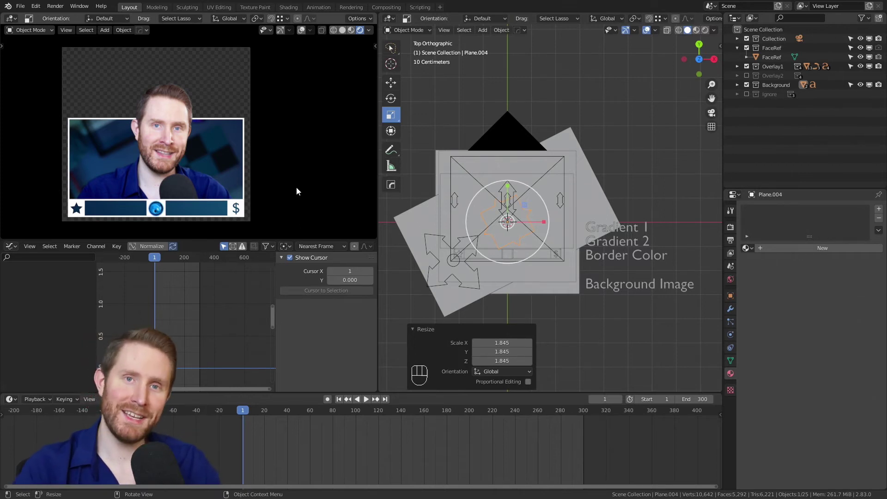
key(ctrl+z)
key(ctrl+z)
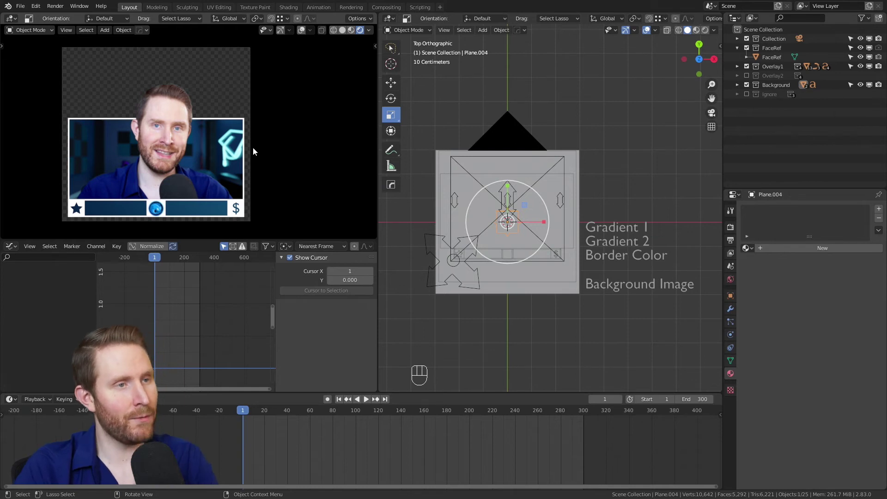
Lower render Resolution Y to 357 px and move the camera down −0.82329 m along Y
click(511, 129)
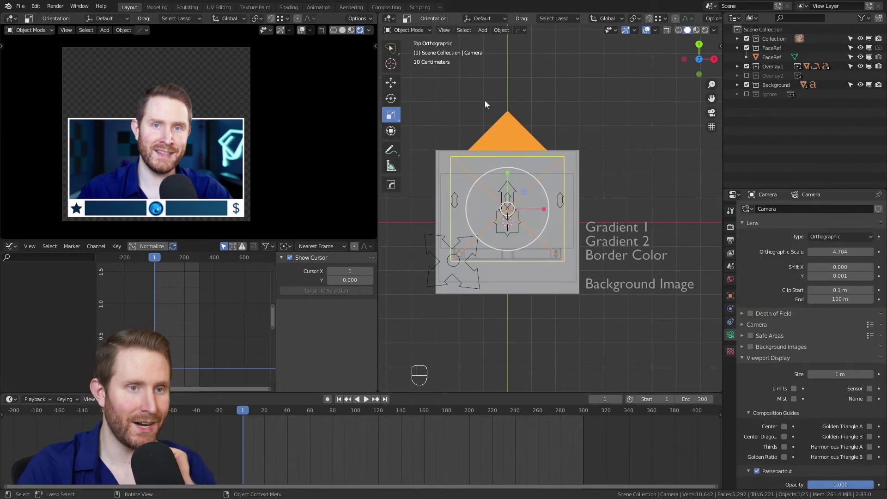
click(730, 227)
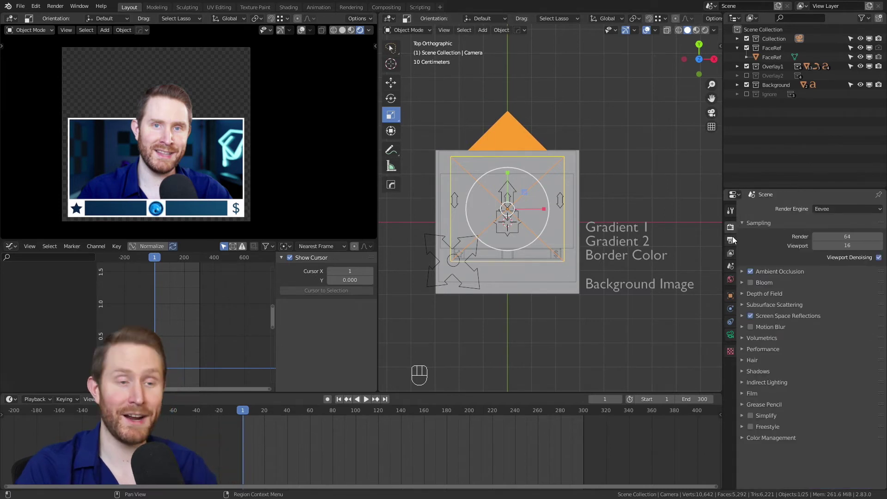
click(731, 240)
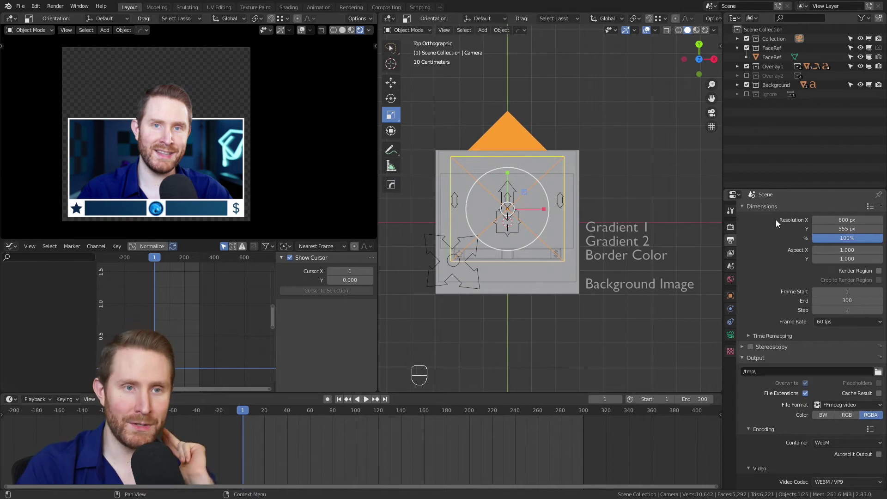
drag(848, 230, 763, 230)
click(391, 83)
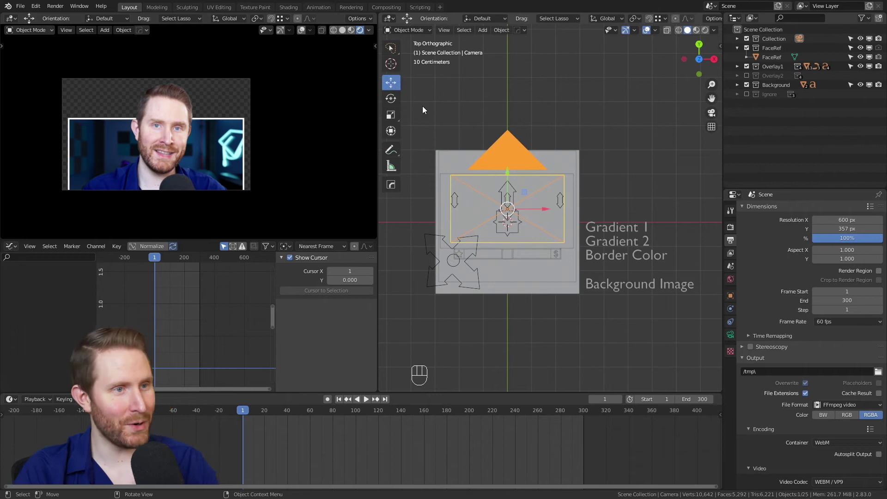
drag(508, 174, 512, 195)
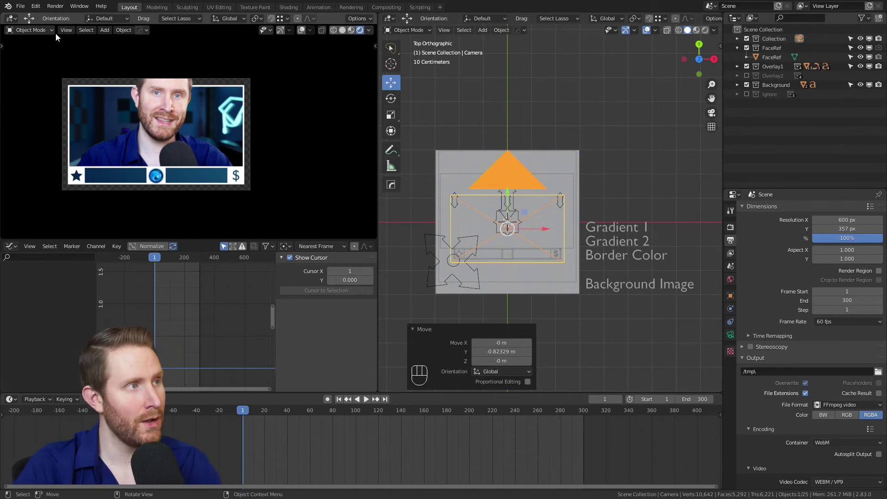
Render a single still image of the overlay
click(55, 7)
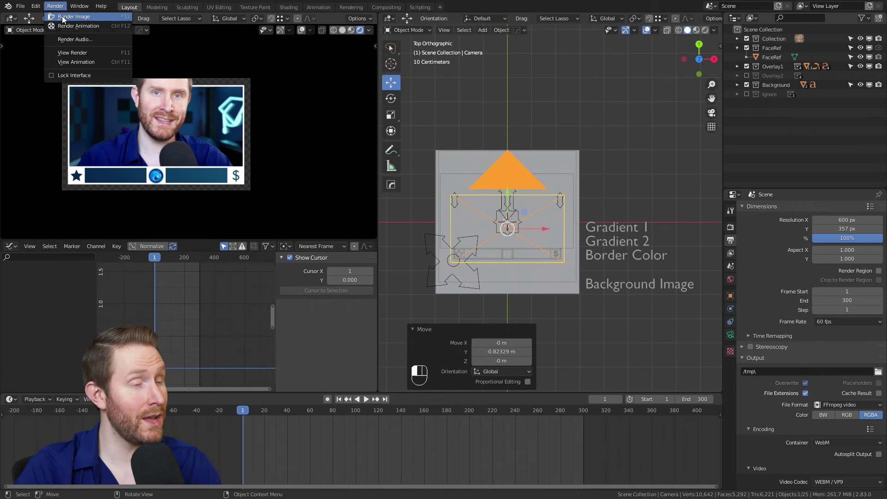
click(69, 16)
drag(127, 11, 227, 85)
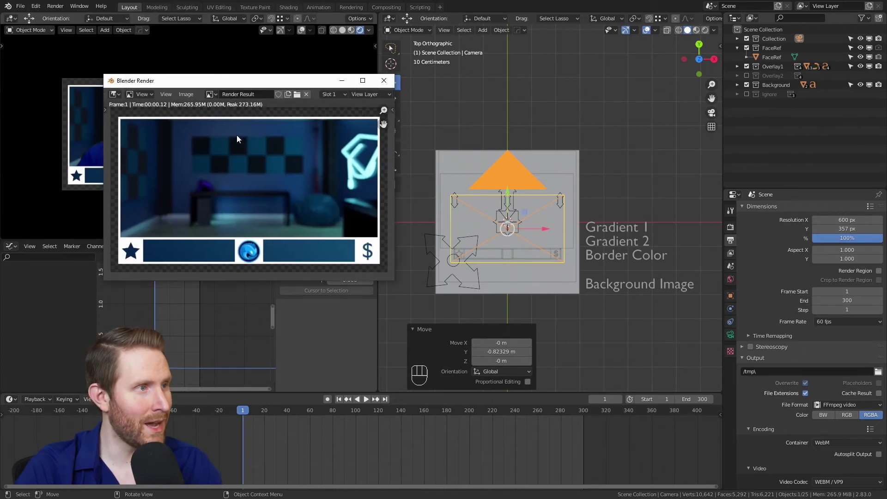
Save the render as OverlayStill.png and close the render window
click(186, 94)
click(224, 159)
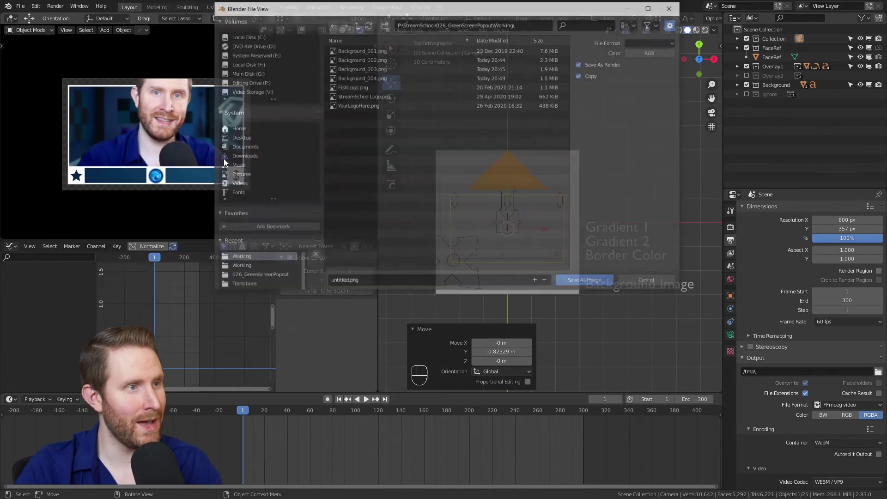
click(406, 282)
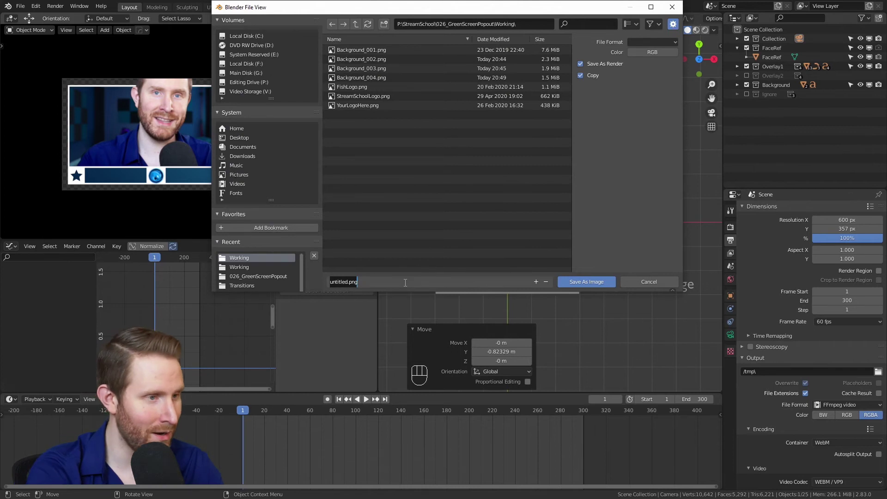
text(OverlayStill)
key(Return)
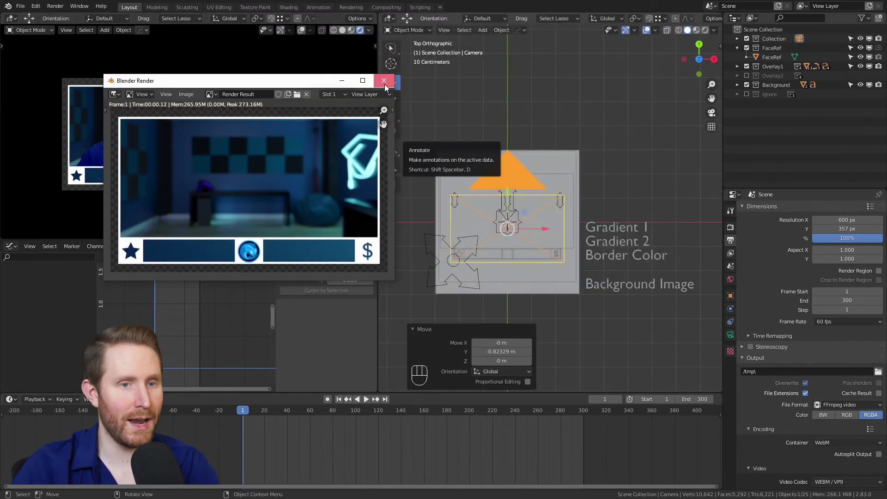
click(385, 84)
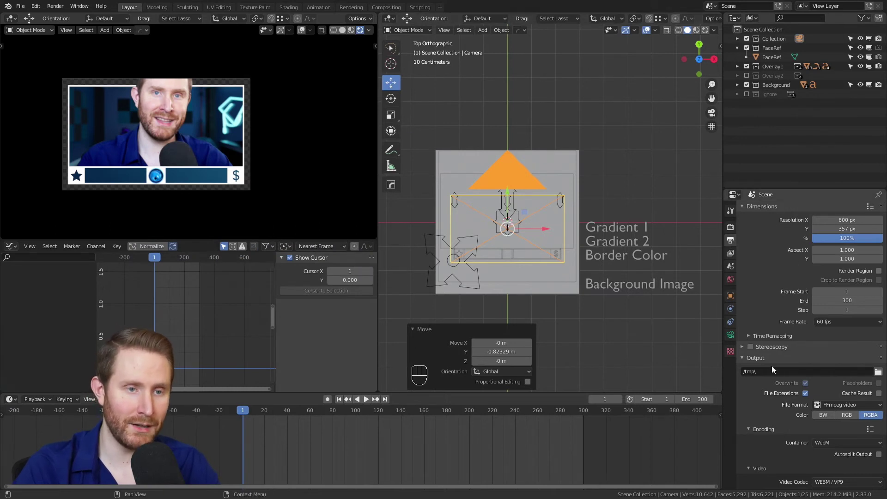
Point the output to P:\StreamSchool\026_GreenScreenPopout with the file name OverlayHeckYes
scroll(762, 369, down, 4)
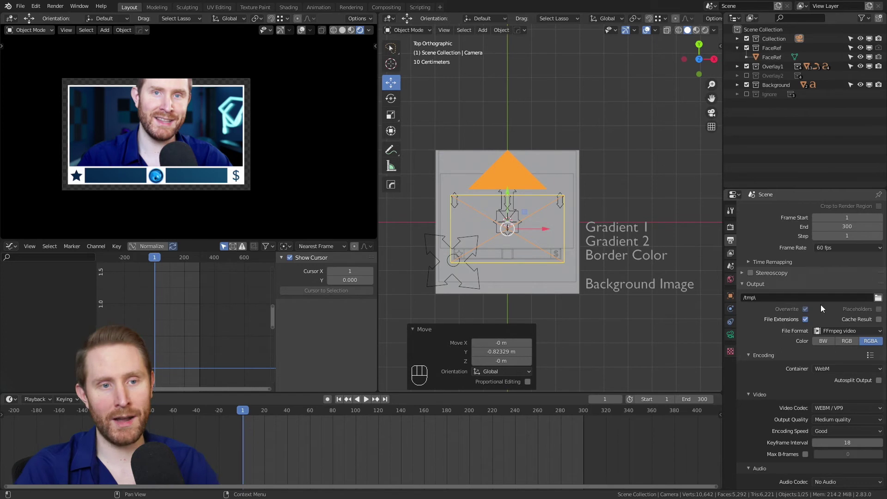
scroll(763, 398, down, 4)
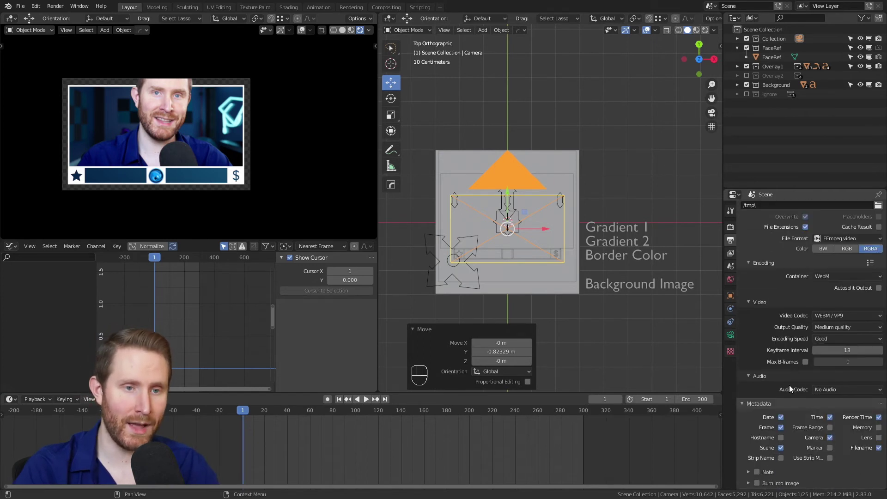
scroll(759, 341, up, 5)
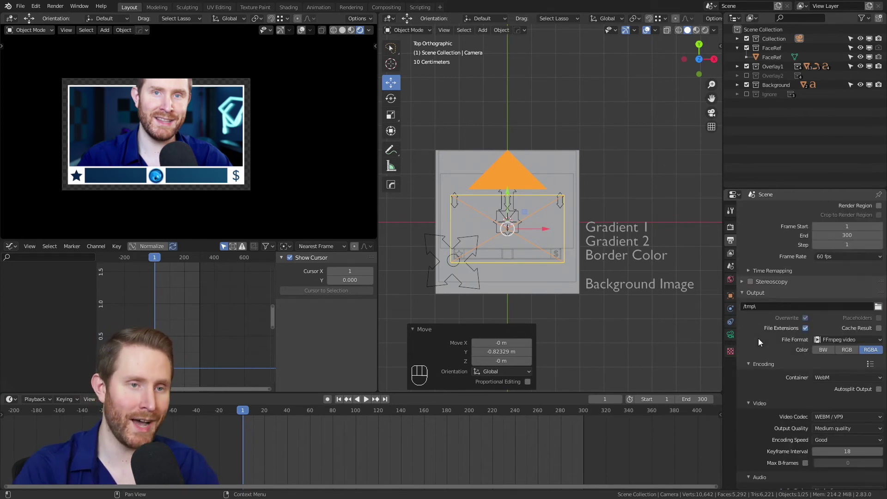
scroll(811, 339, up, 3)
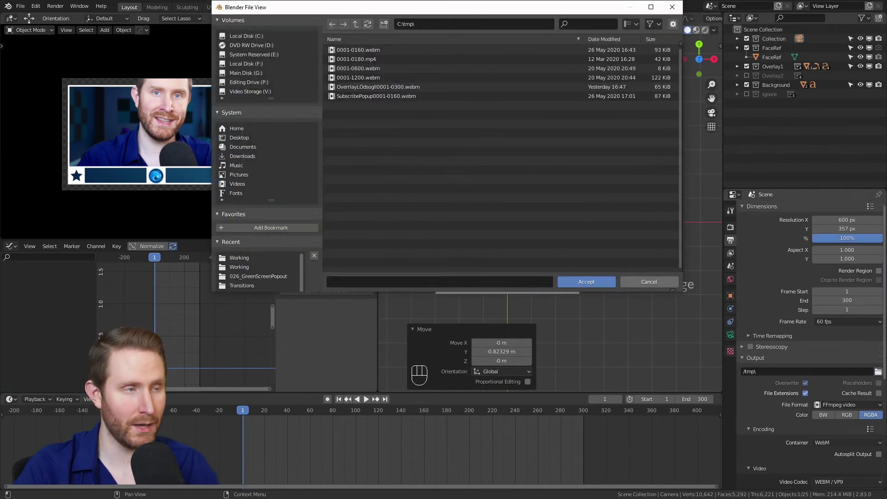
click(239, 82)
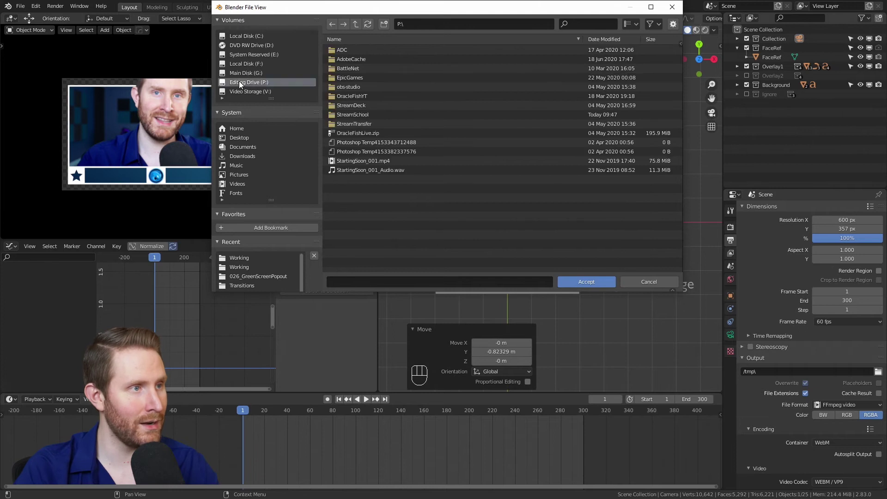
click(346, 114)
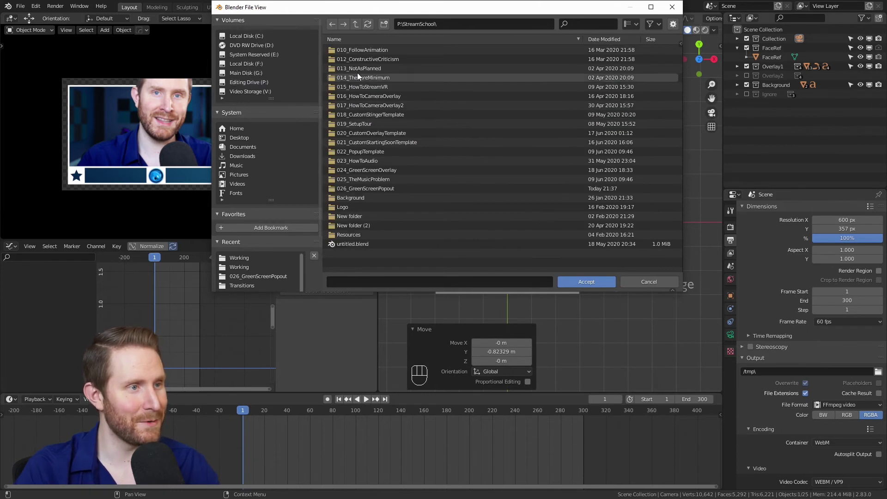
click(363, 188)
click(389, 281)
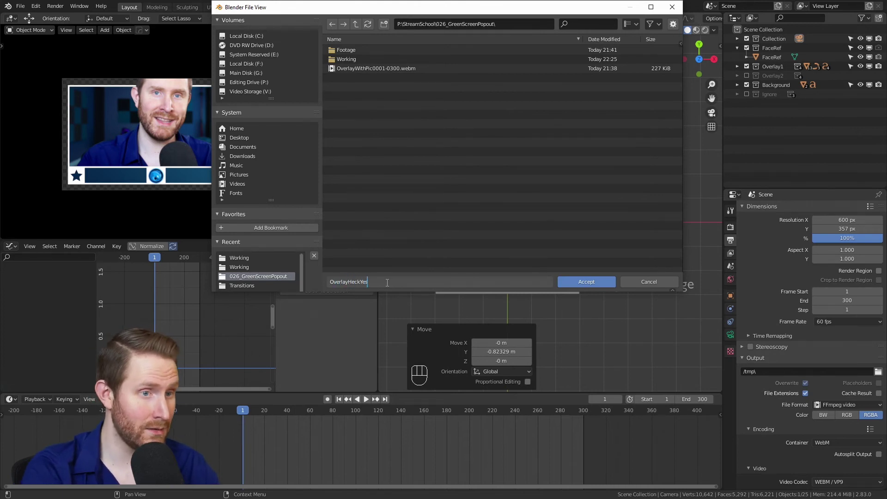
text(OverlayHeckYes)
key(Return)
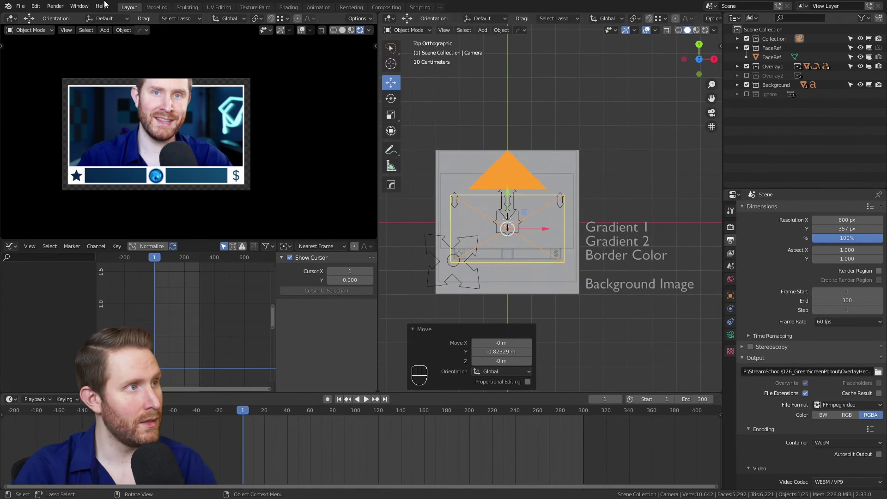
Start rendering the overlay animation, cancel it around frame 112, and close the render window
click(60, 7)
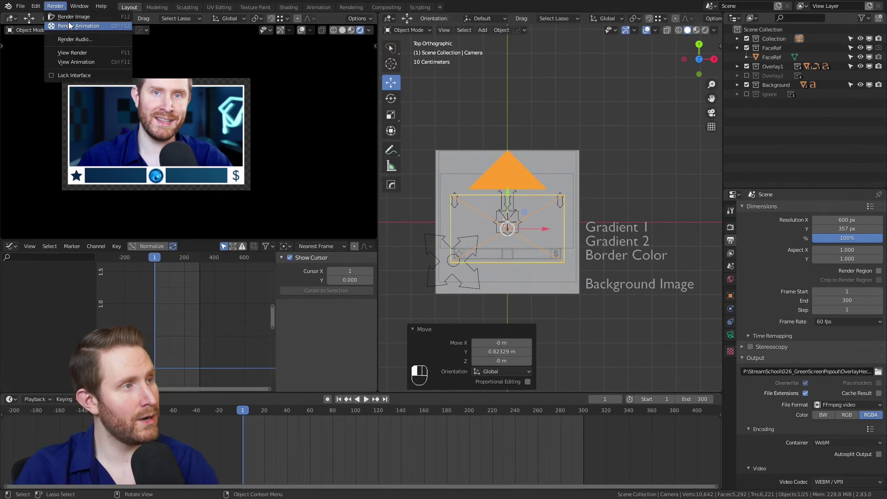
click(69, 26)
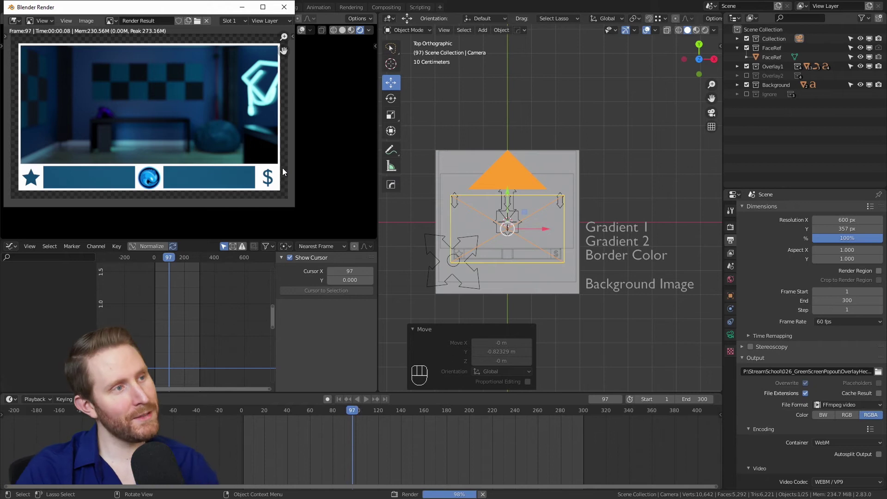
key(Escape)
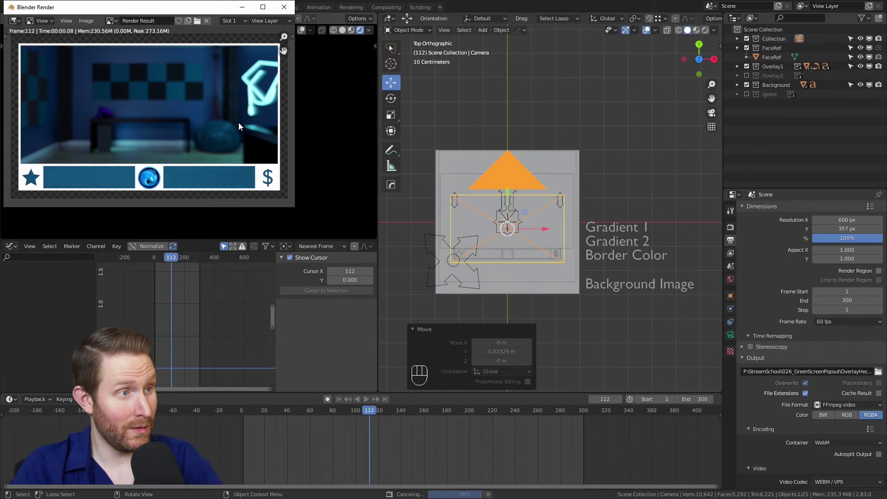
key(Escape)
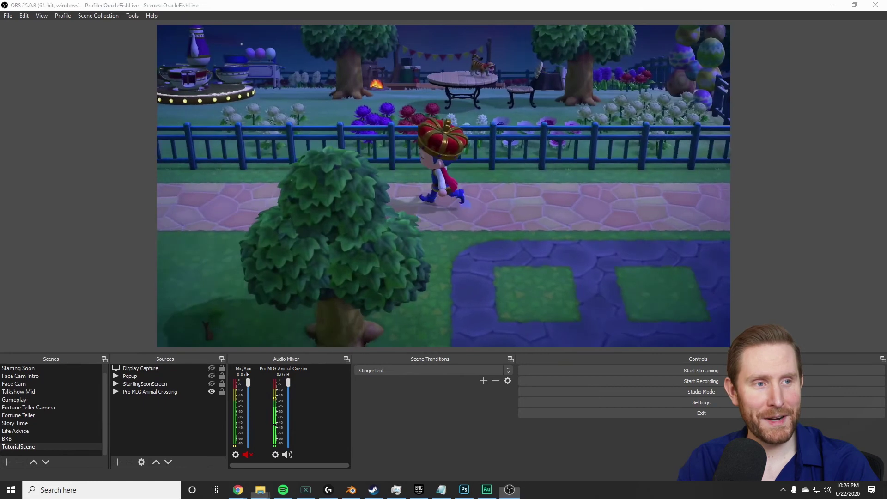
Open the Working folder in Explorer and drag OverlayStill.png into the OBS scene
key(alt+Tab)
drag(885, 107, 340, 52)
click(226, 116)
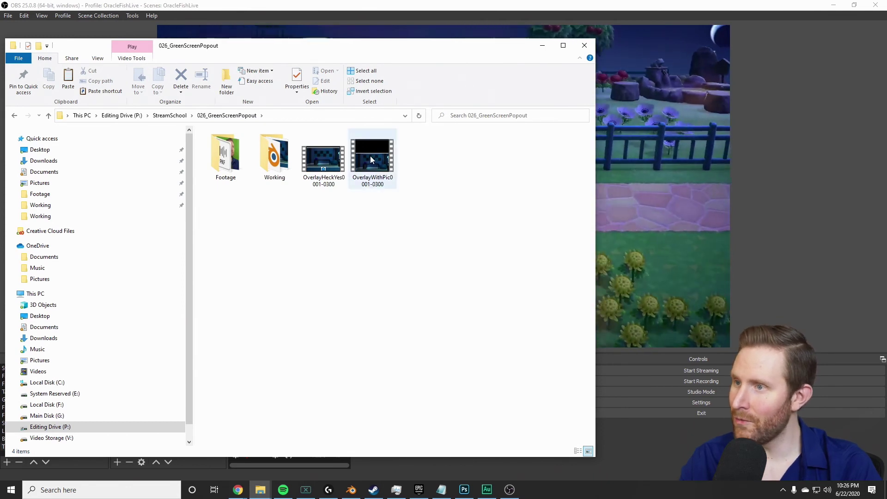
click(331, 171)
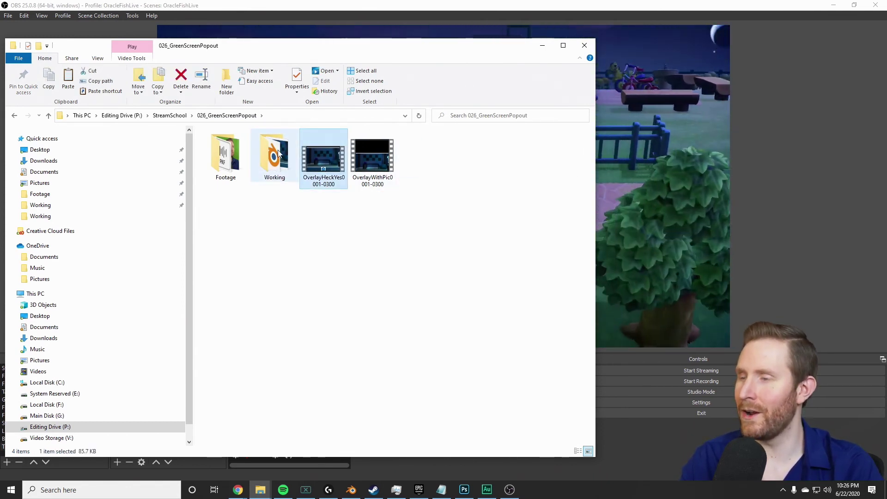
double_click(277, 165)
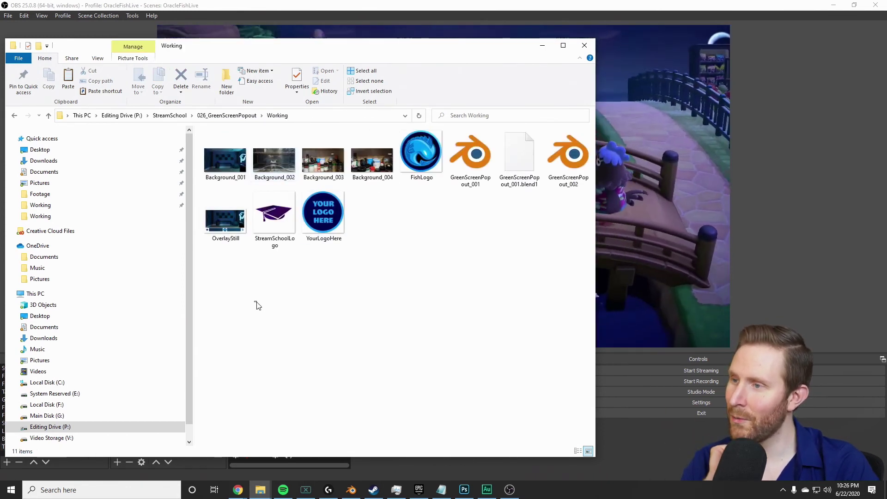
drag(214, 222, 646, 210)
click(787, 176)
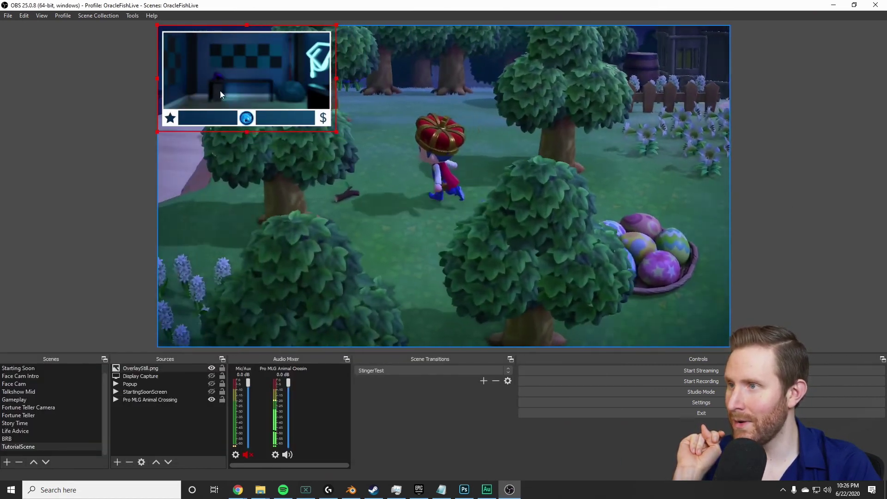
Move OverlayStill lower, then add FaceRef.png from 024_GreenScreenOverlay\Working to the scene
drag(220, 91, 277, 191)
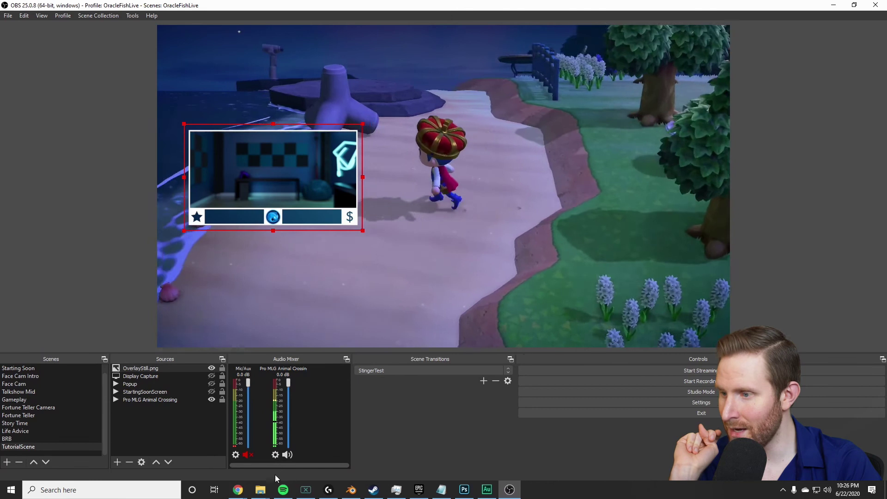
click(115, 463)
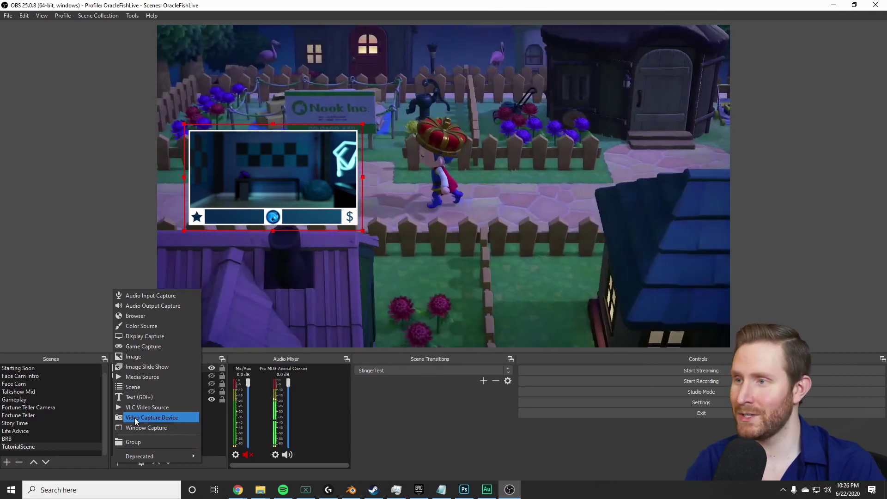
click(262, 489)
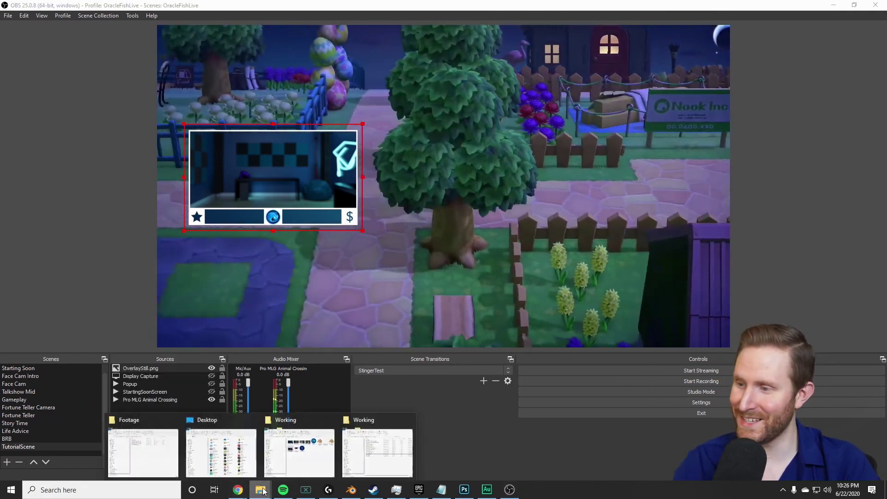
click(299, 451)
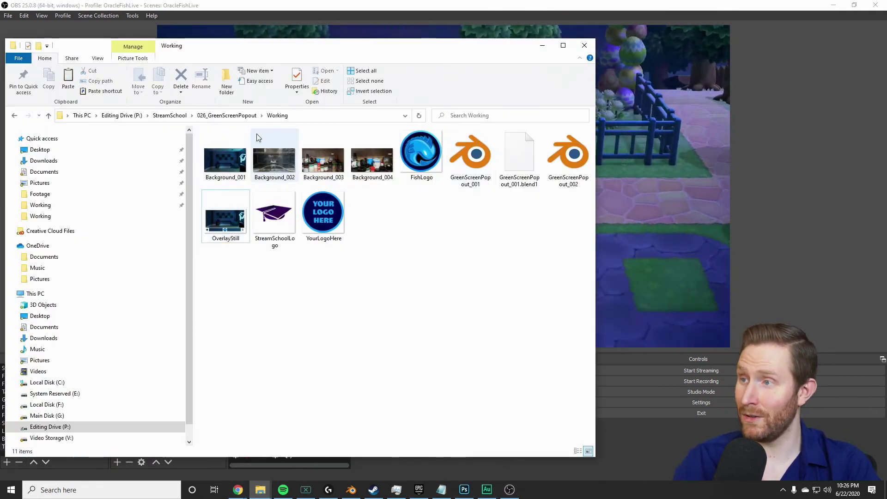
double_click(248, 272)
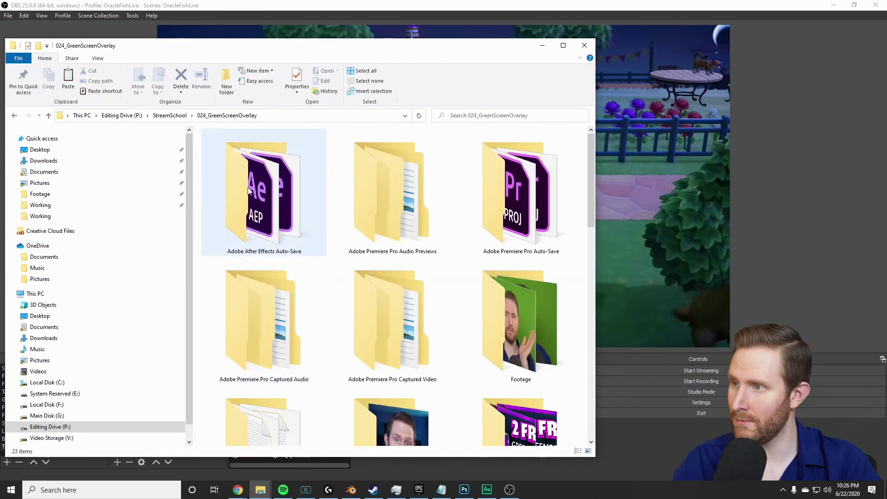
scroll(399, 222, down, 5)
double_click(289, 268)
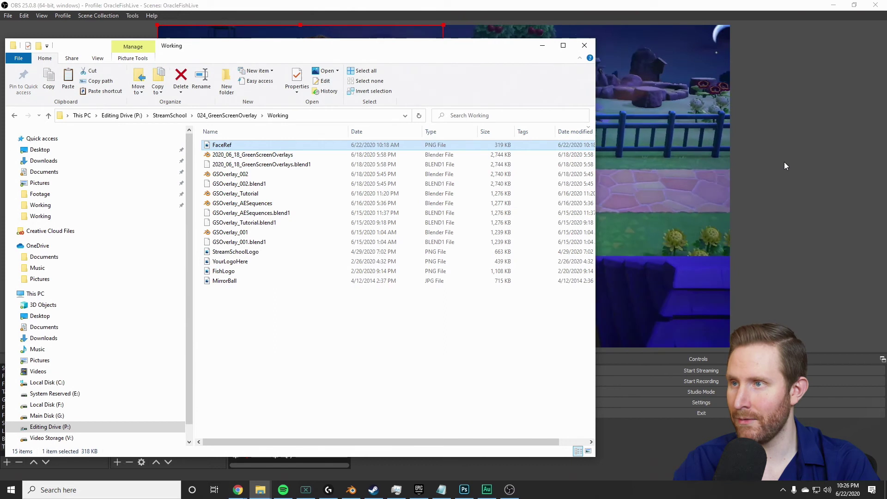
click(784, 161)
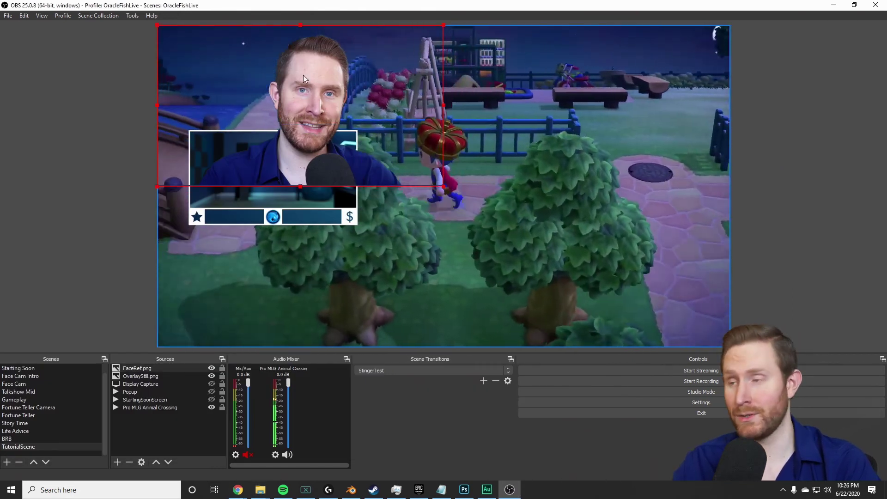
Move and shrink FaceRef over the overlay frame, then crop its left and right edges to fit
drag(309, 132, 282, 154)
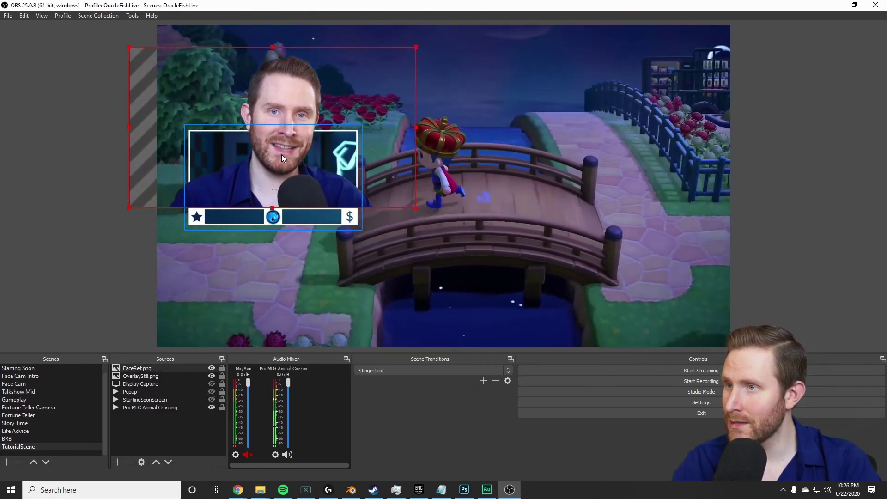
drag(415, 47, 320, 139)
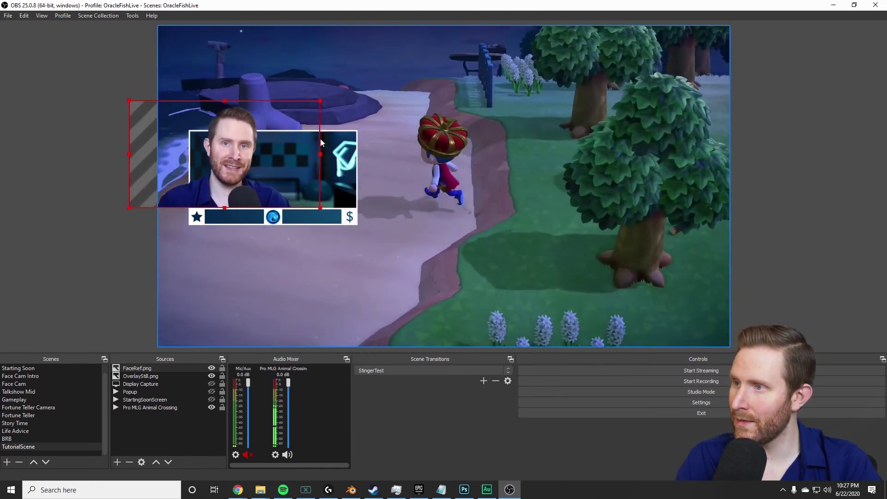
drag(242, 177, 278, 180)
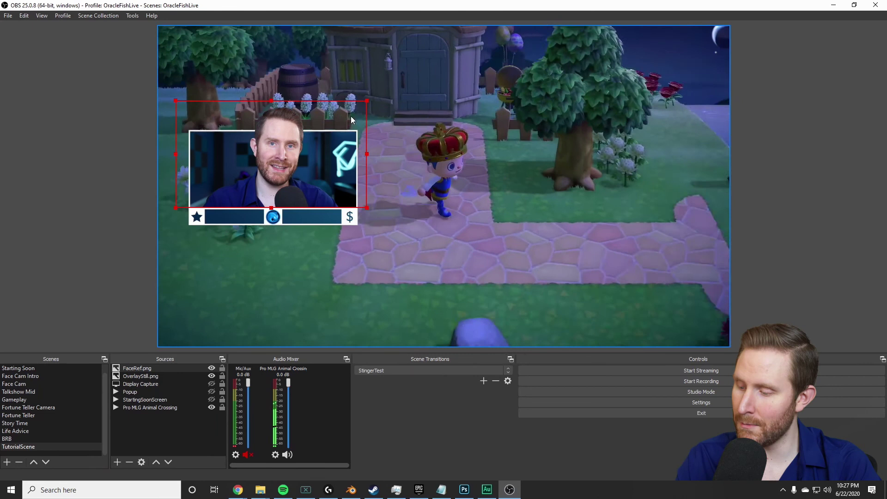
drag(366, 154, 357, 154)
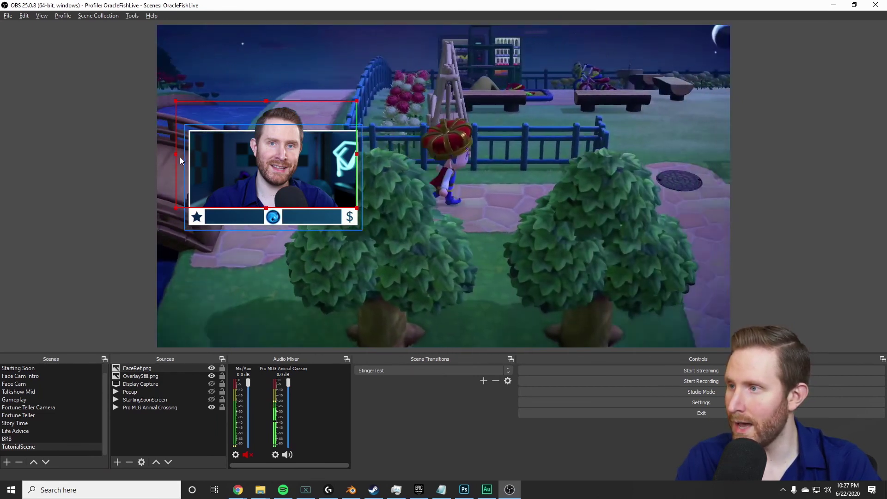
drag(180, 158, 189, 158)
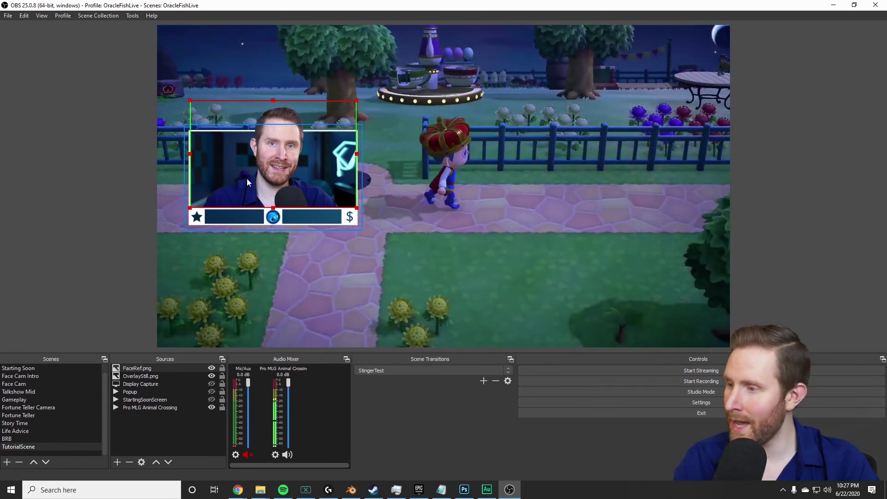
In FaceRef's Edit Transform, set Crop Left to 72 and increase Crop Right
right_click(142, 368)
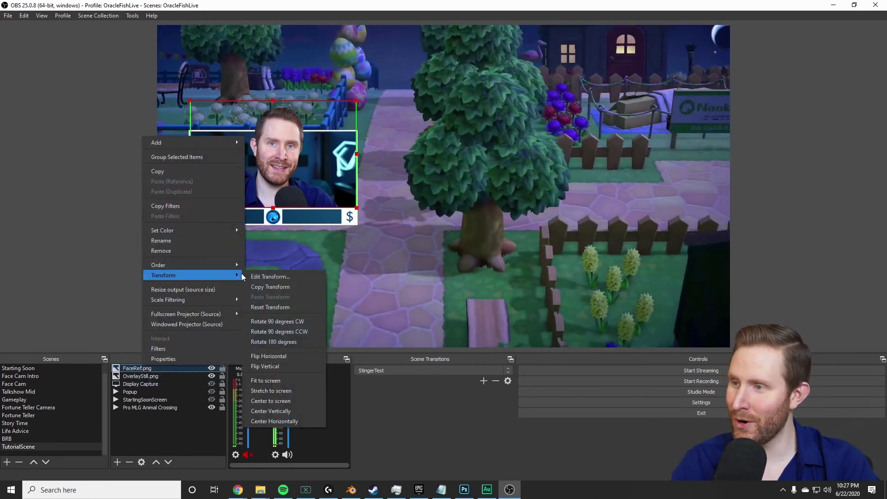
click(255, 276)
drag(416, 173, 494, 141)
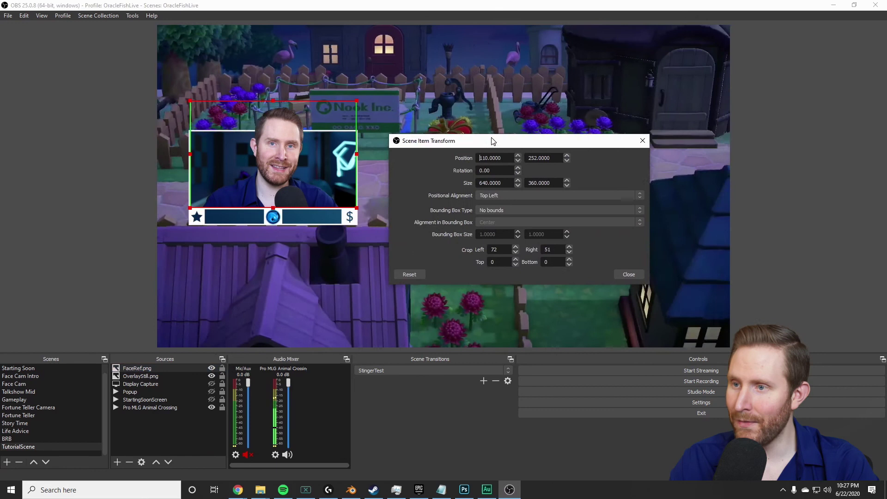
double_click(503, 250)
click(492, 249)
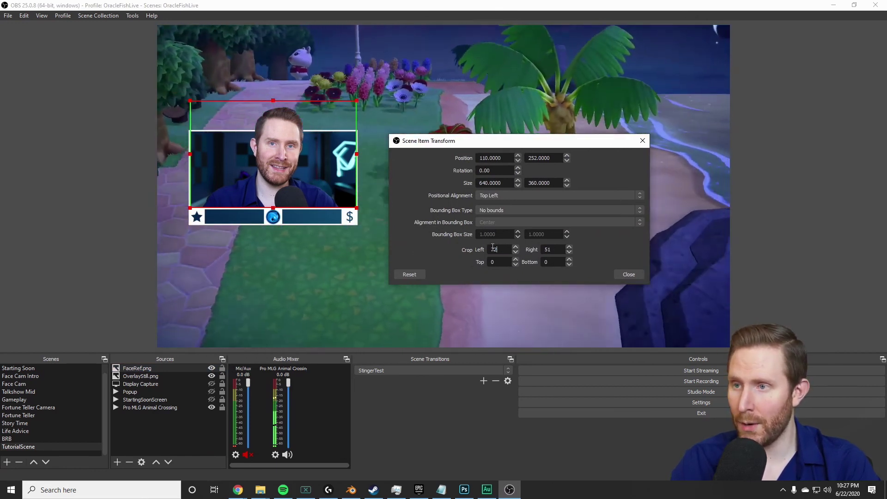
double_click(559, 252)
scroll(559, 252, up, 6)
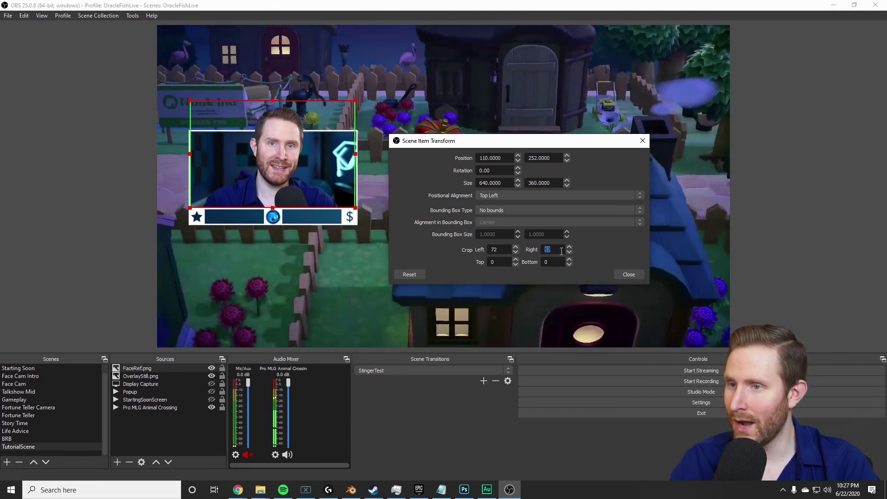
scroll(558, 252, up, 8)
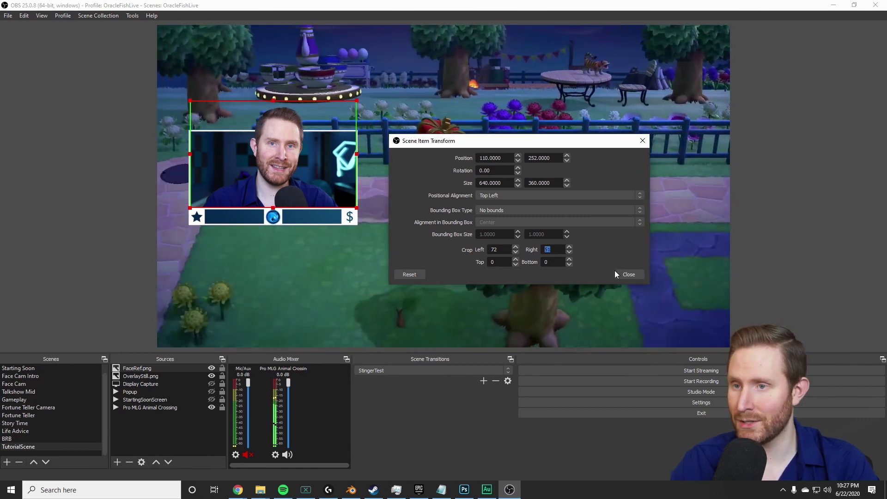
click(636, 276)
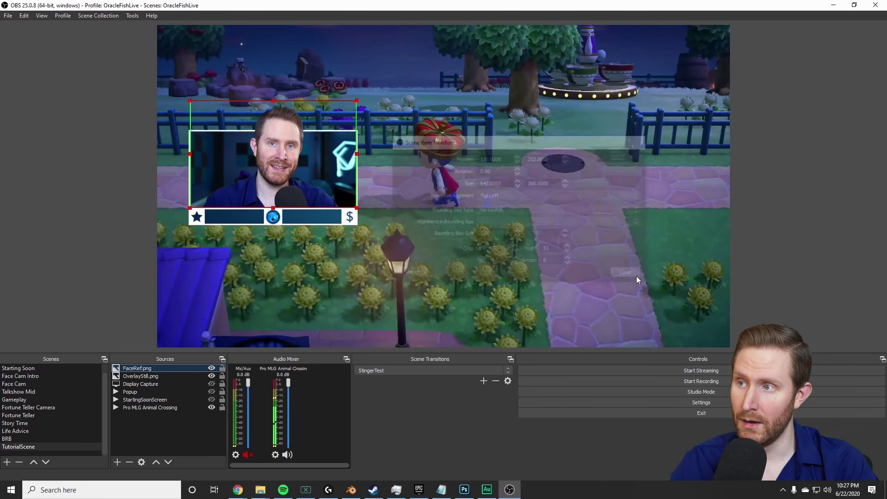
click(564, 262)
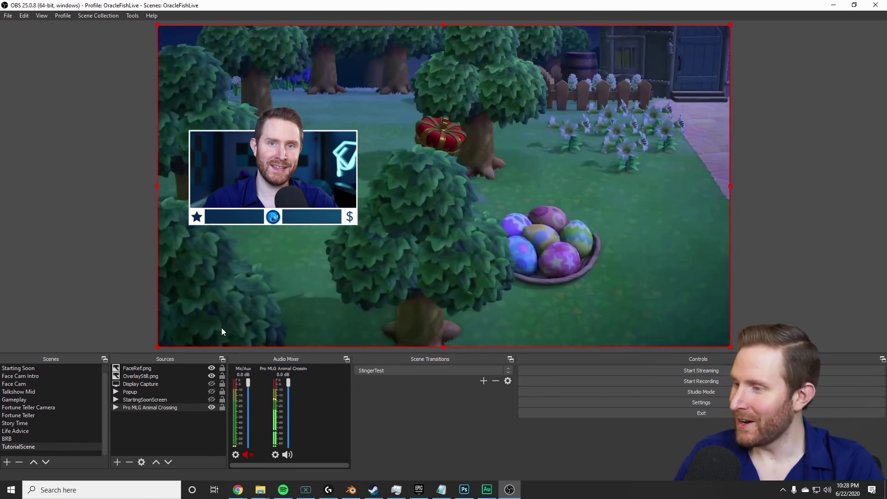
Select FaceRef.png and OverlayStill.png and group them as Group 2
click(290, 166)
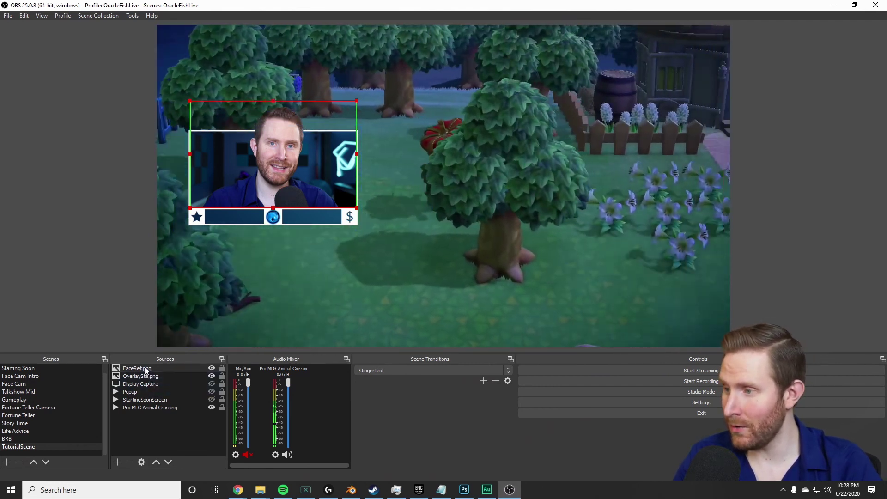
ctrl+click(144, 376)
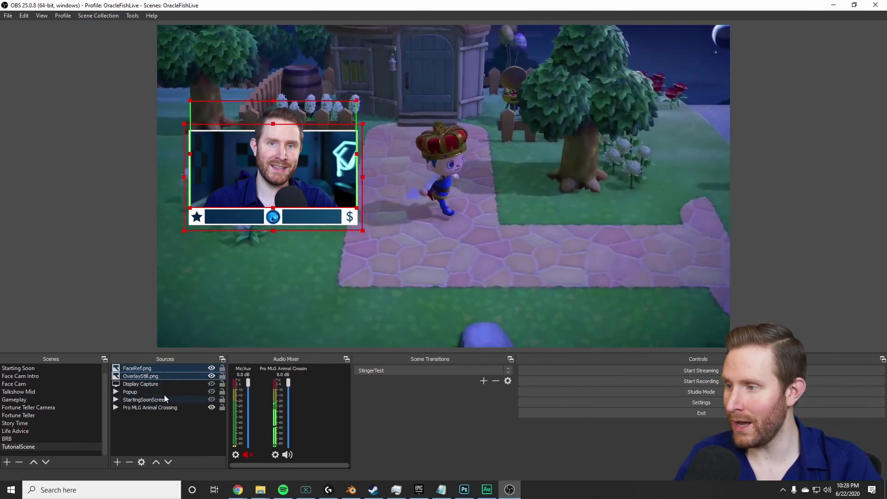
right_click(142, 372)
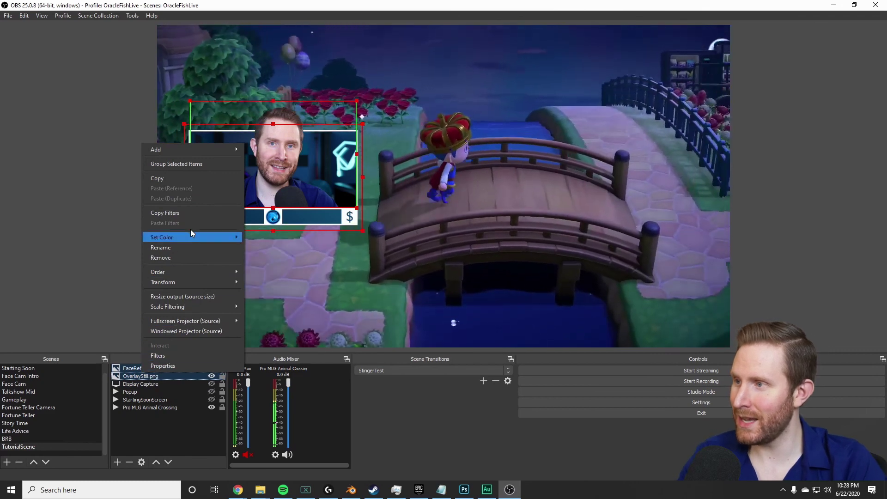
click(185, 165)
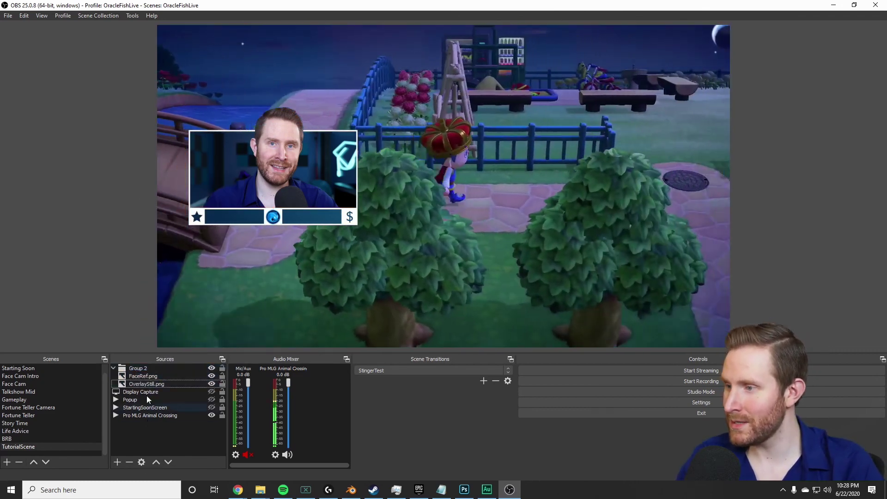
click(147, 369)
Shrink Group 2 and place it at the gameplay's upper left, realigning the game capture
drag(294, 193, 262, 224)
drag(340, 136, 312, 155)
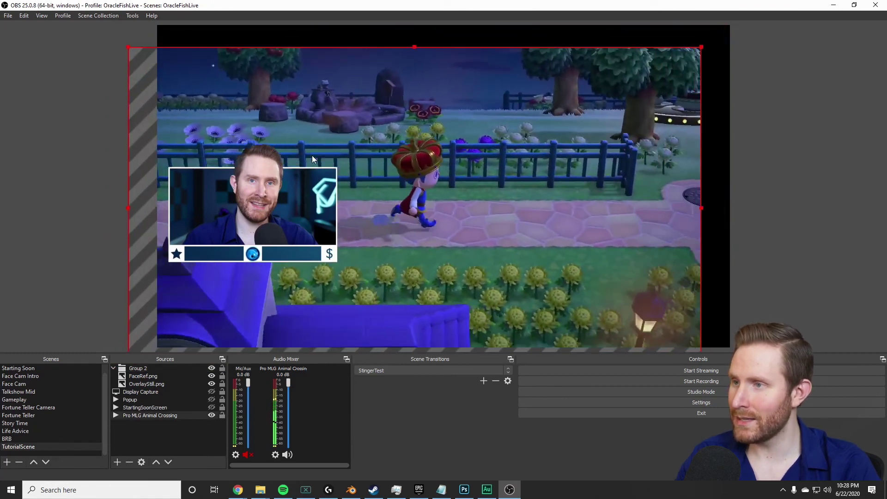
drag(528, 161, 559, 141)
click(139, 369)
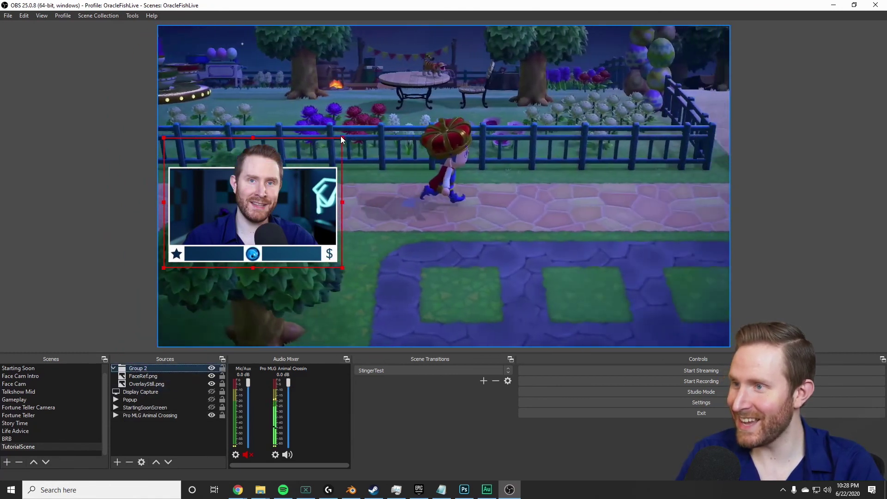
drag(341, 139, 297, 188)
drag(253, 231, 256, 185)
mouse_move(304, 123)
mouse_down()
mouse_move(315, 114)
mouse_move(312, 123)
mouse_up()
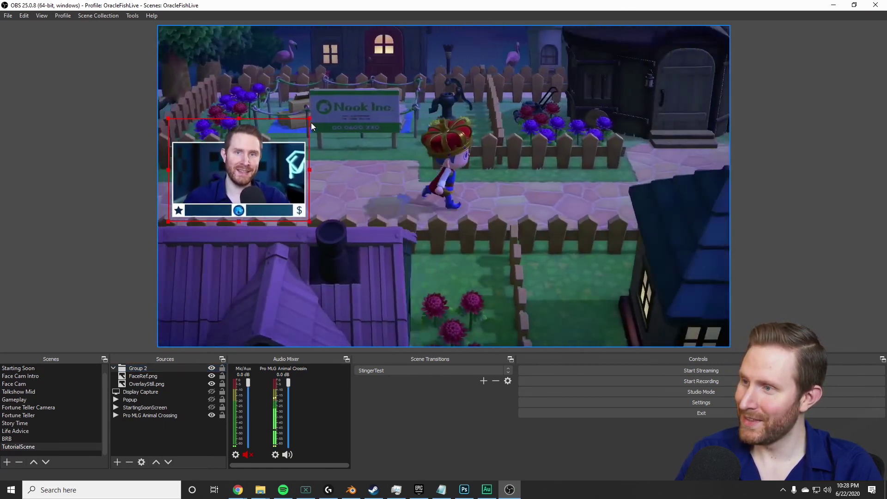
drag(255, 182, 254, 190)
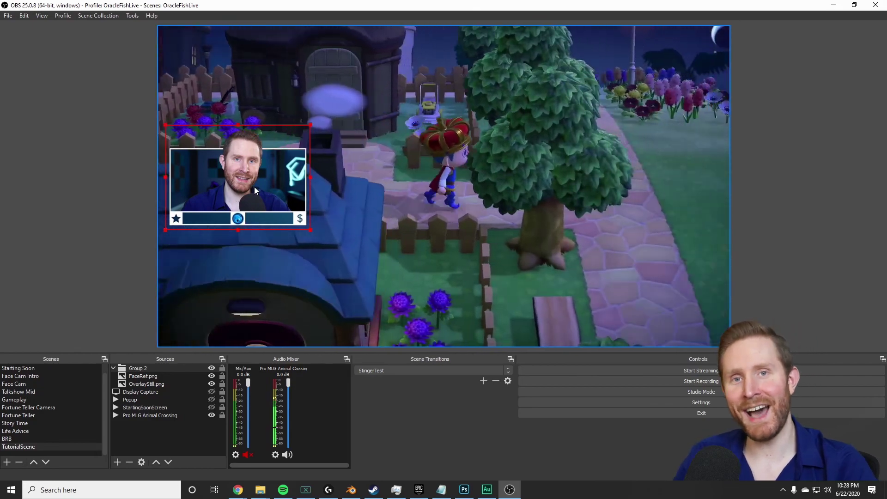